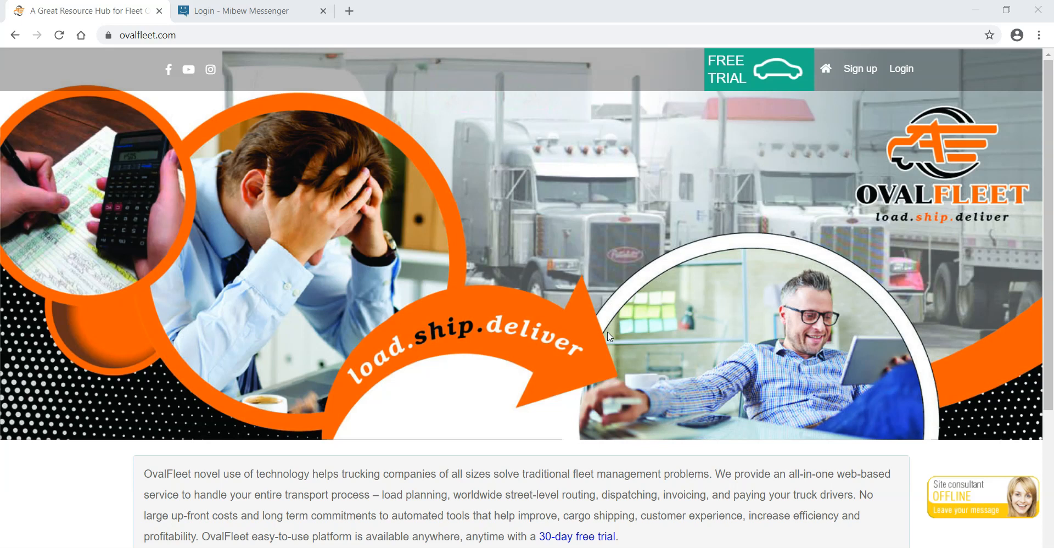
Log in to the OvalFleet site with the fleet owner's account e-mail.
{"action": "left_click", "coordinate": [844, 154]}
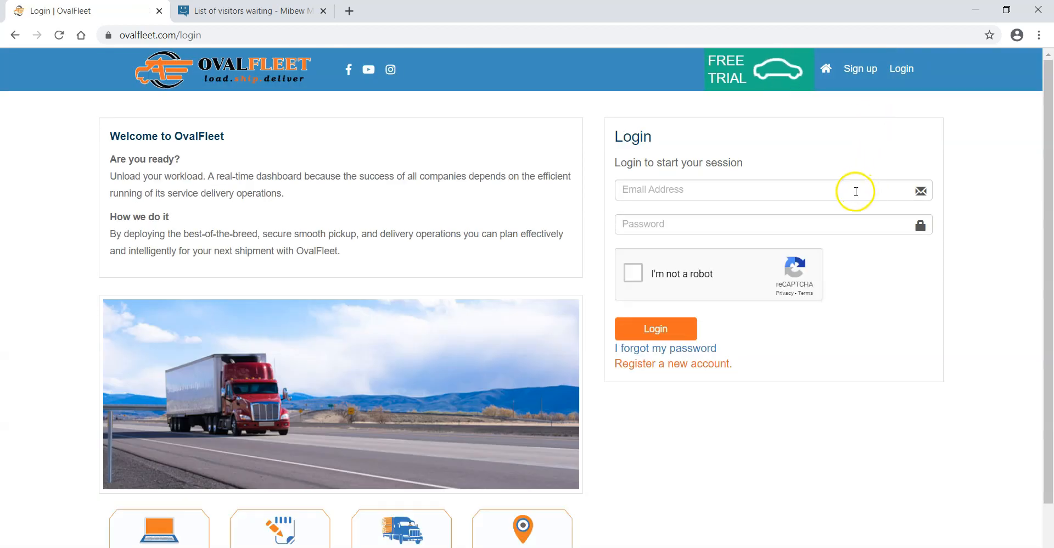
{"action": "left_click", "coordinate": [854, 191]}
{"action": "type", "text": "jac"}
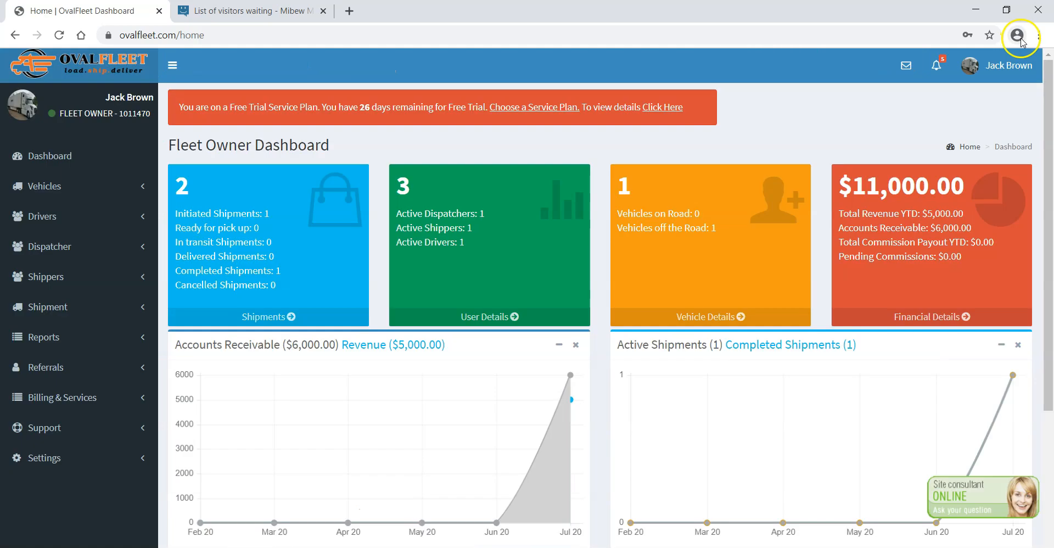
Open an incognito window and go to the ovalfleet.com login page.
{"action": "left_click", "coordinate": [1038, 36]}
{"action": "left_click", "coordinate": [950, 92]}
{"action": "type", "text": "ova"}
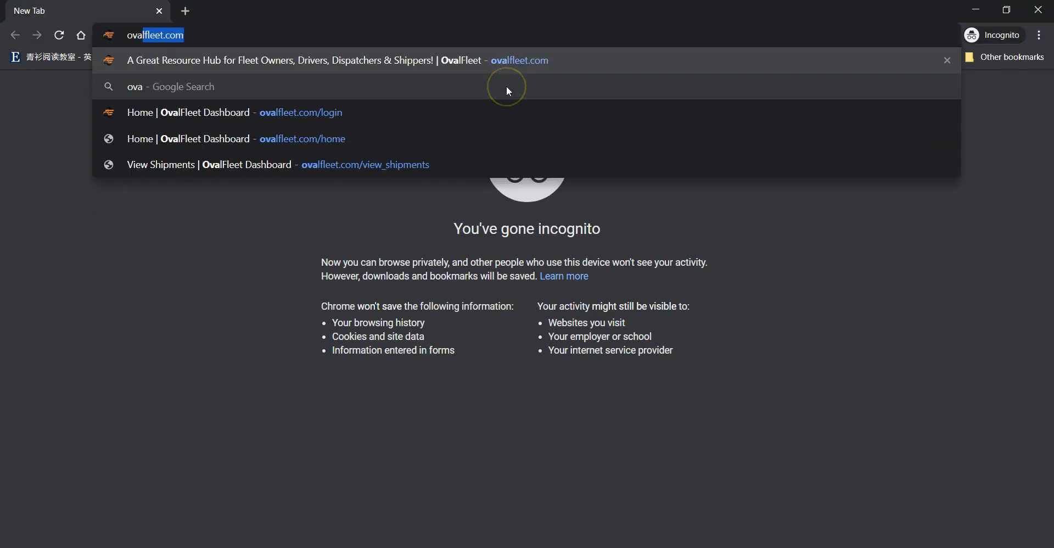
{"action": "key", "text": "Return"}
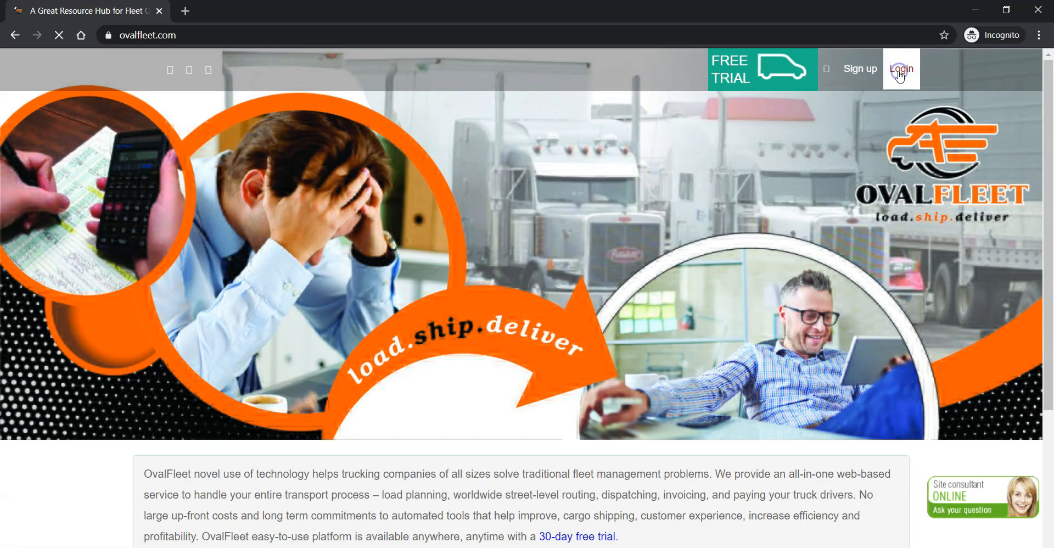
{"action": "left_click", "coordinate": [901, 71]}
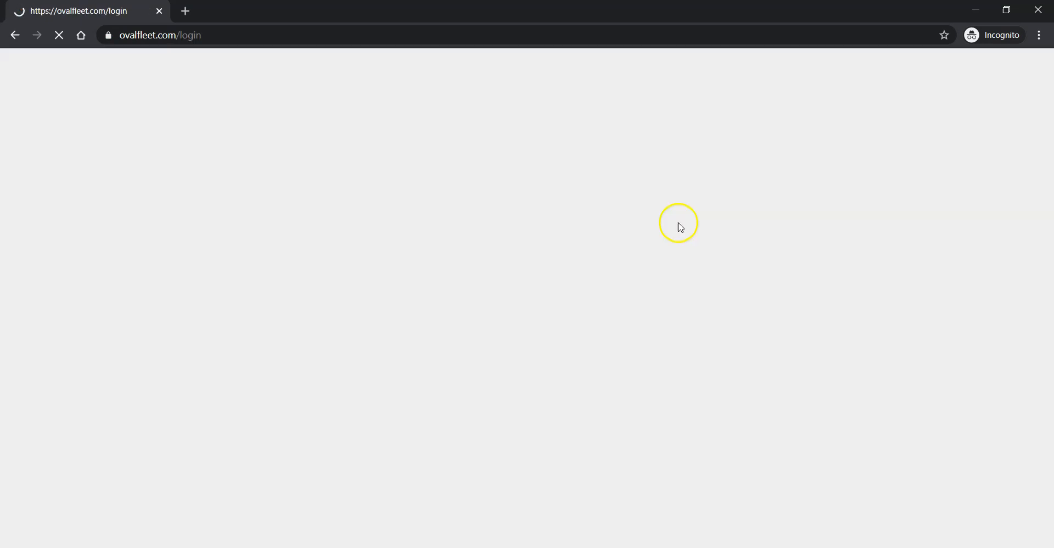
Fill in the driver account's e-mail address and password on the login form.
{"action": "left_click", "coordinate": [679, 188]}
{"action": "type", "text": "te"}
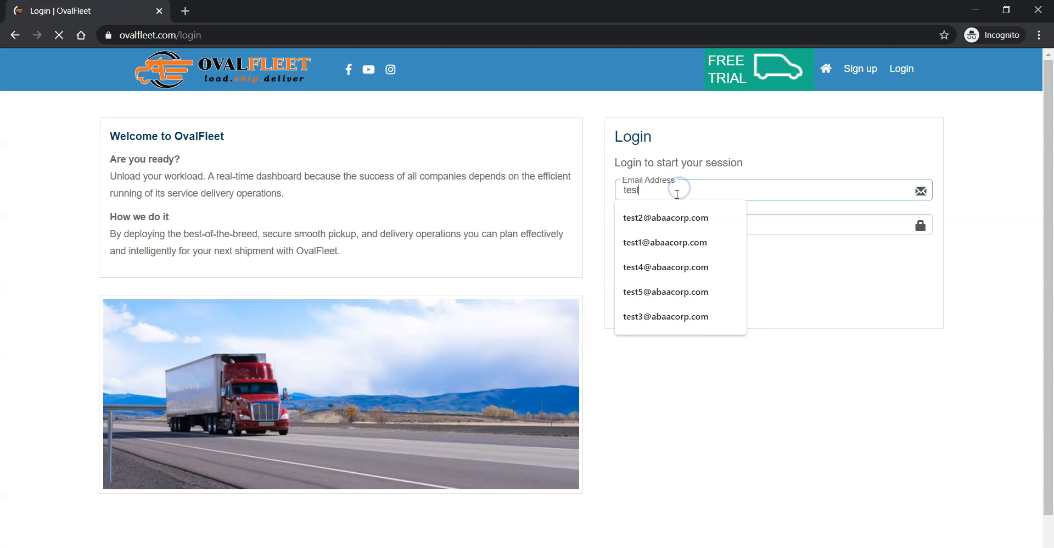
{"action": "type", "text": "st"}
{"action": "left_click", "coordinate": [665, 267]}
{"action": "left_click", "coordinate": [695, 224]}
{"action": "type", "text": "••"}
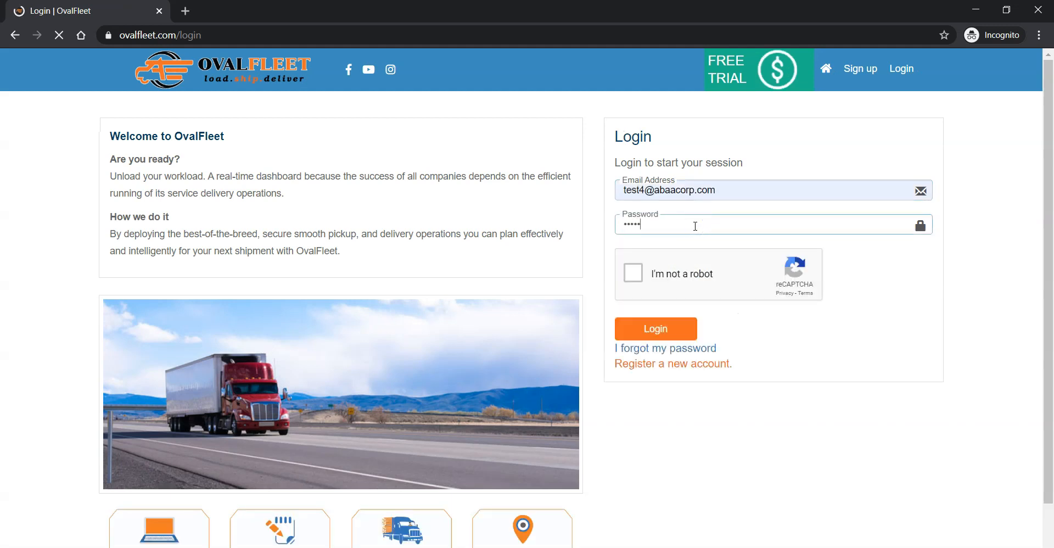
Complete the reCAPTCHA check by selecting all bus images, and log in to the driver account.
{"action": "left_click", "coordinate": [634, 272]}
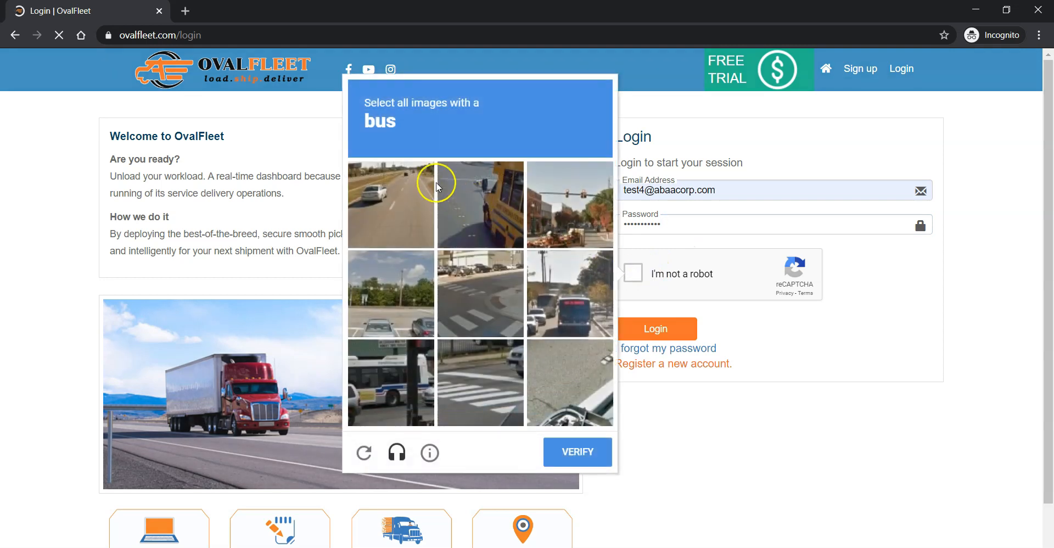
{"action": "left_click", "coordinate": [498, 213]}
{"action": "left_click", "coordinate": [573, 296]}
{"action": "left_click", "coordinate": [402, 386]}
{"action": "left_click", "coordinate": [583, 455]}
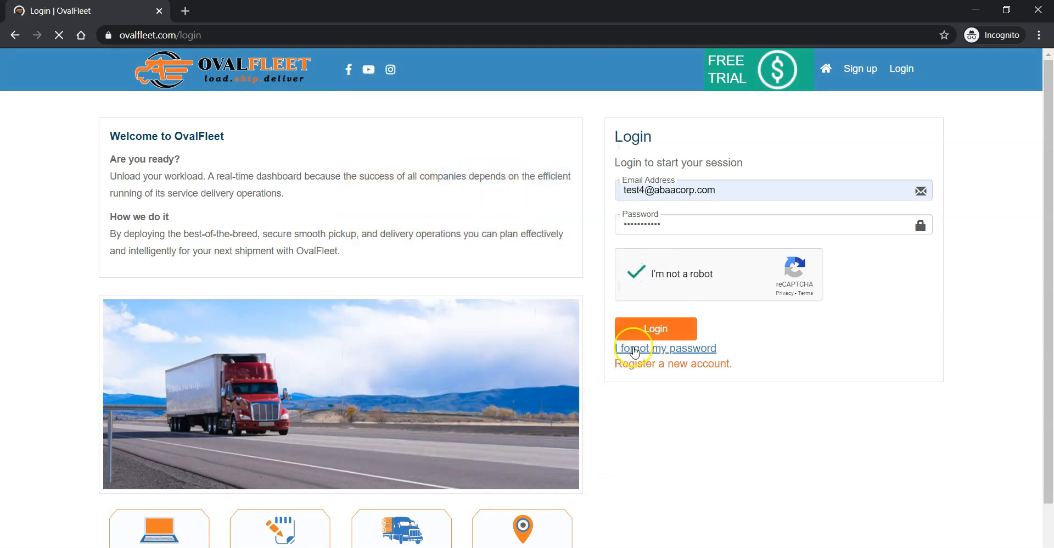
{"action": "left_click", "coordinate": [644, 330]}
{"action": "left_click", "coordinate": [635, 321]}
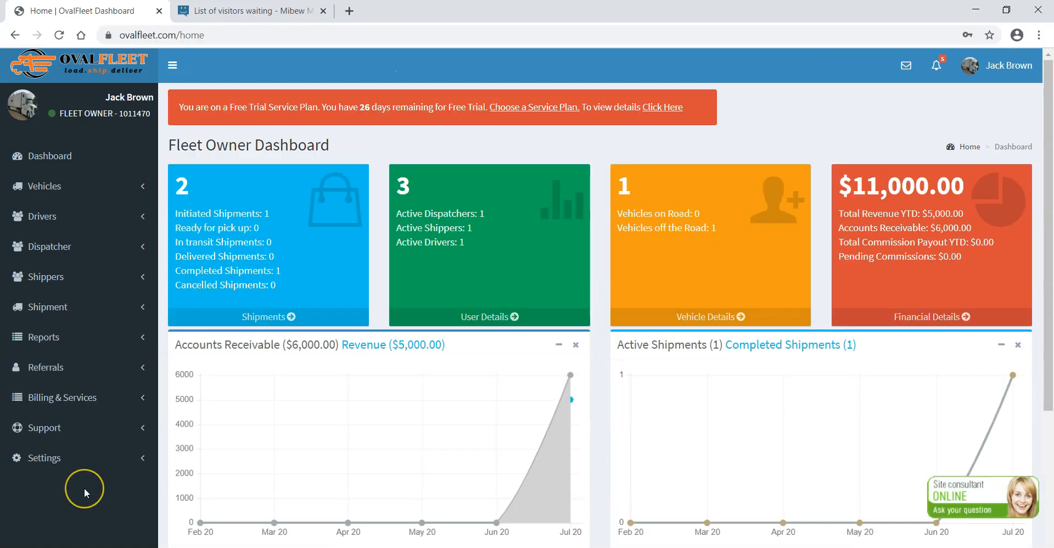
Open the shipments list in the fleet owner's account.
{"action": "left_click", "coordinate": [51, 305]}
{"action": "left_click", "coordinate": [65, 351]}
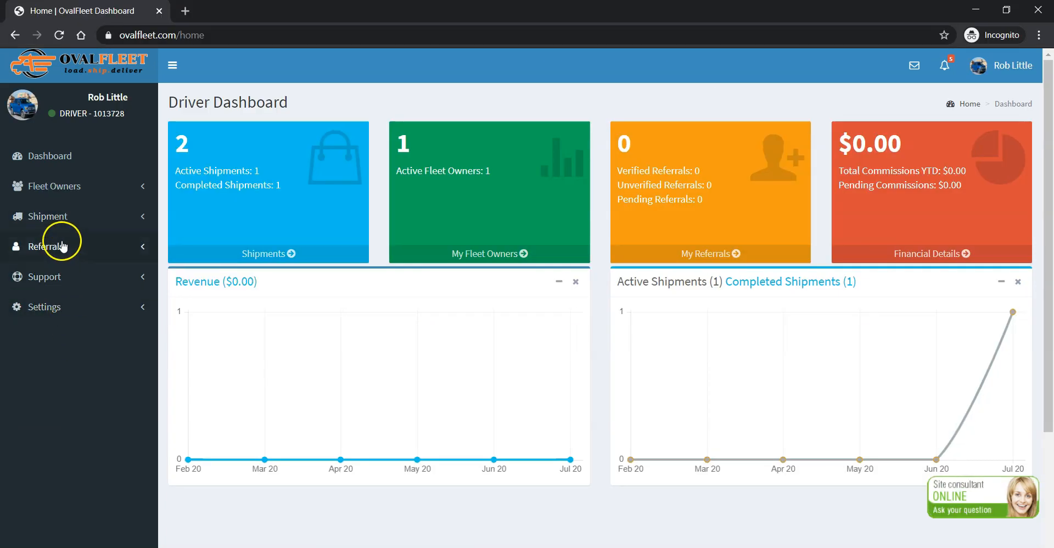
In the driver's incognito window, list the shipments and open the details of the one with Initiated status.
{"action": "left_click", "coordinate": [50, 214]}
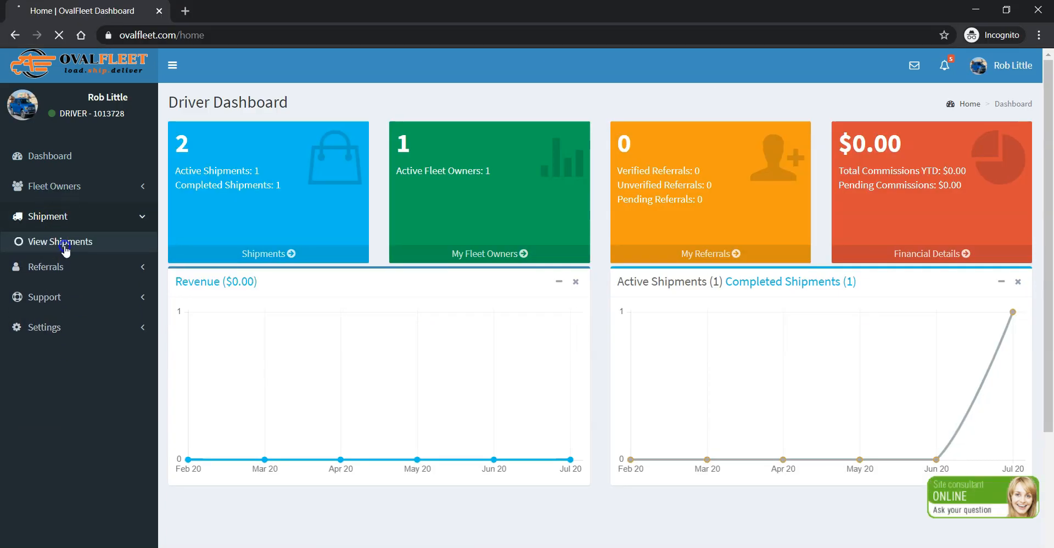
{"action": "left_click", "coordinate": [65, 247]}
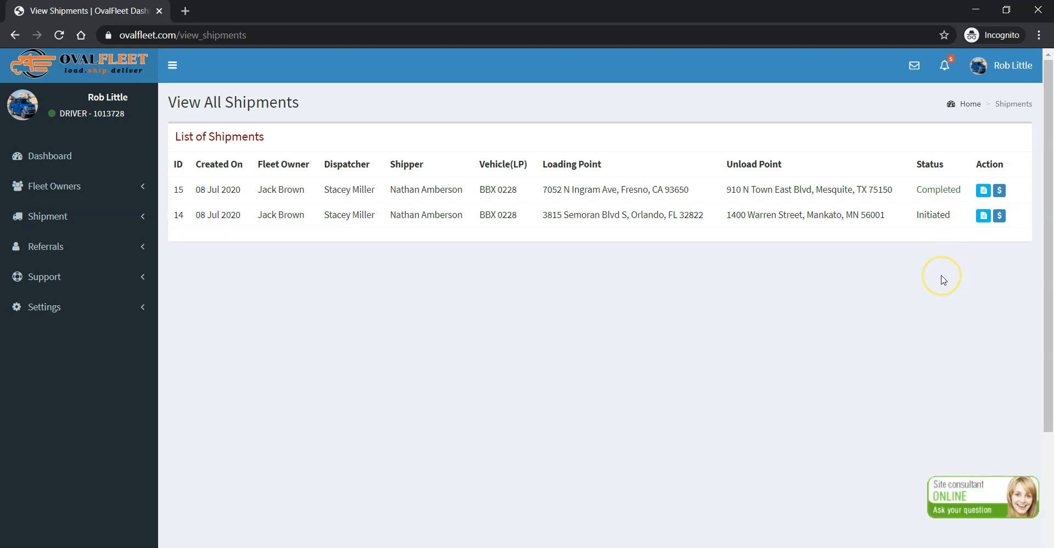
{"action": "left_click", "coordinate": [983, 218]}
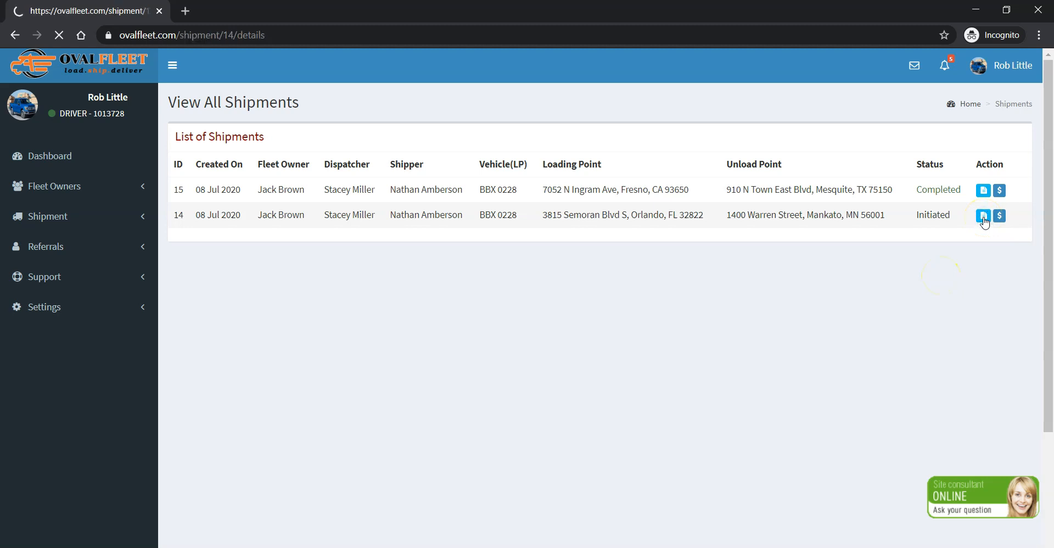
{"action": "left_click", "coordinate": [983, 225]}
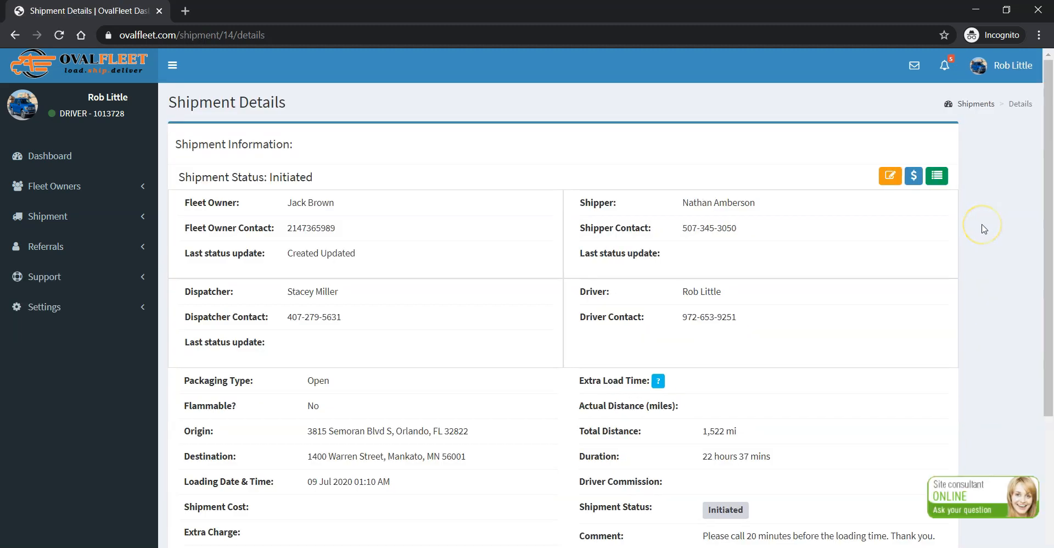
Examine the initiated shipment's full details and its list of expenses, and return to the details page.
{"action": "scroll", "coordinate": [984, 229], "scroll_direction": "down", "scroll_amount": 3}
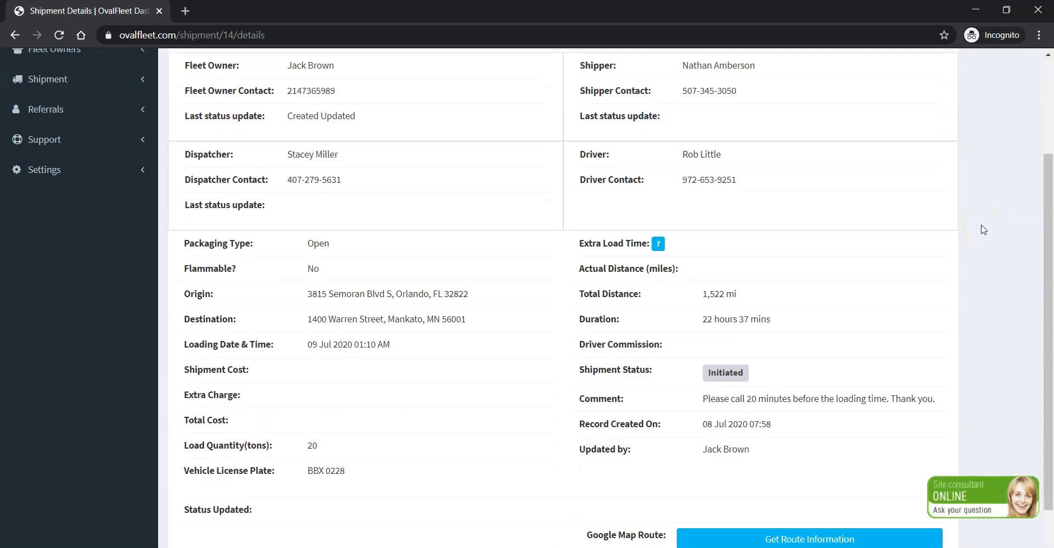
{"action": "scroll", "coordinate": [983, 229], "scroll_direction": "down", "scroll_amount": 1}
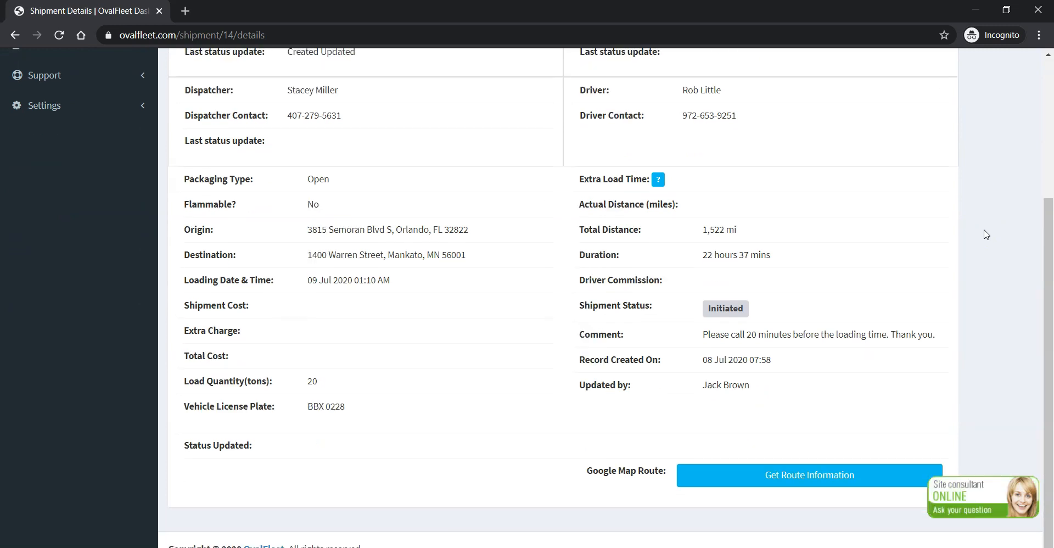
{"action": "scroll", "coordinate": [986, 234], "scroll_direction": "up", "scroll_amount": 3}
{"action": "scroll", "coordinate": [986, 237], "scroll_direction": "up", "scroll_amount": 1}
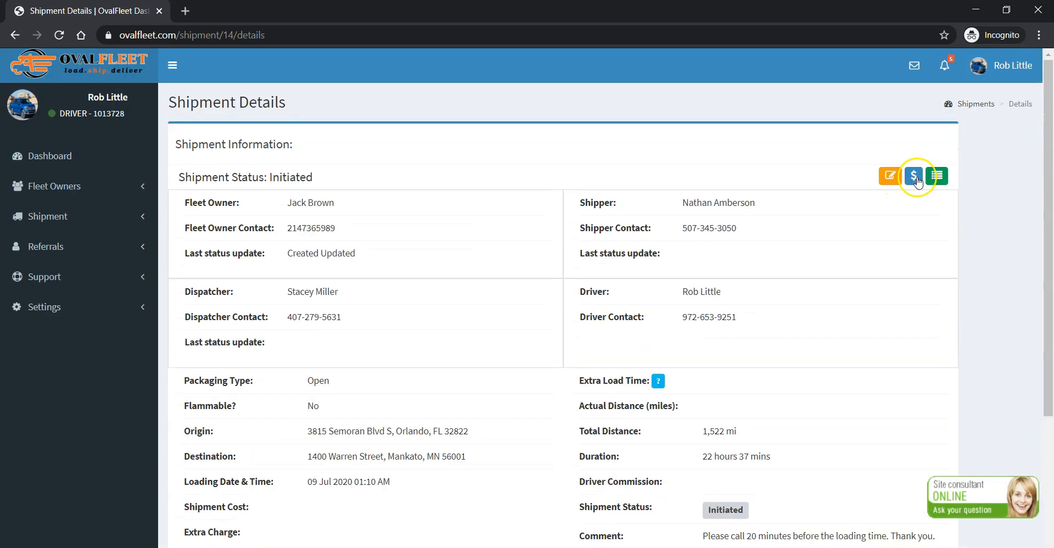
{"action": "left_click", "coordinate": [914, 176]}
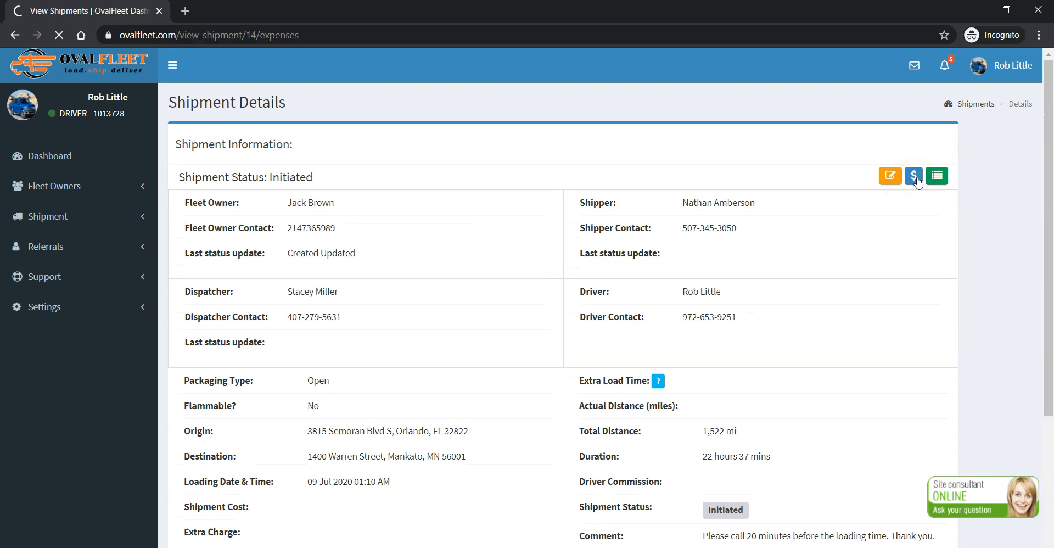
{"action": "left_click", "coordinate": [15, 35]}
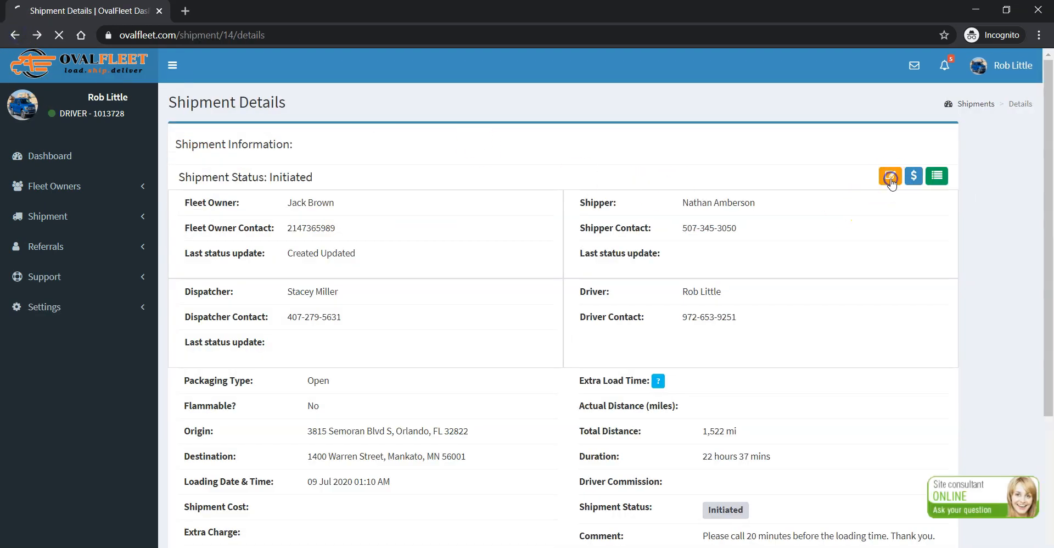
Look over the fields of the driver's update form for the shipment and return to the shipment details.
{"action": "left_click", "coordinate": [890, 177]}
{"action": "scroll", "coordinate": [664, 309], "scroll_direction": "down", "scroll_amount": 1}
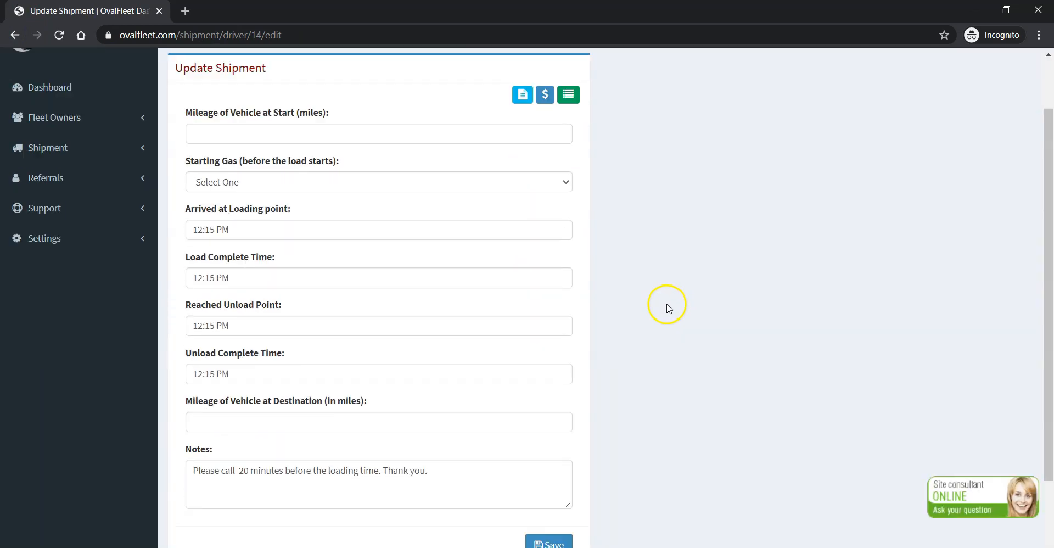
{"action": "scroll", "coordinate": [668, 308], "scroll_direction": "down", "scroll_amount": 2}
{"action": "scroll", "coordinate": [679, 308], "scroll_direction": "up", "scroll_amount": 3}
{"action": "left_click", "coordinate": [15, 35]}
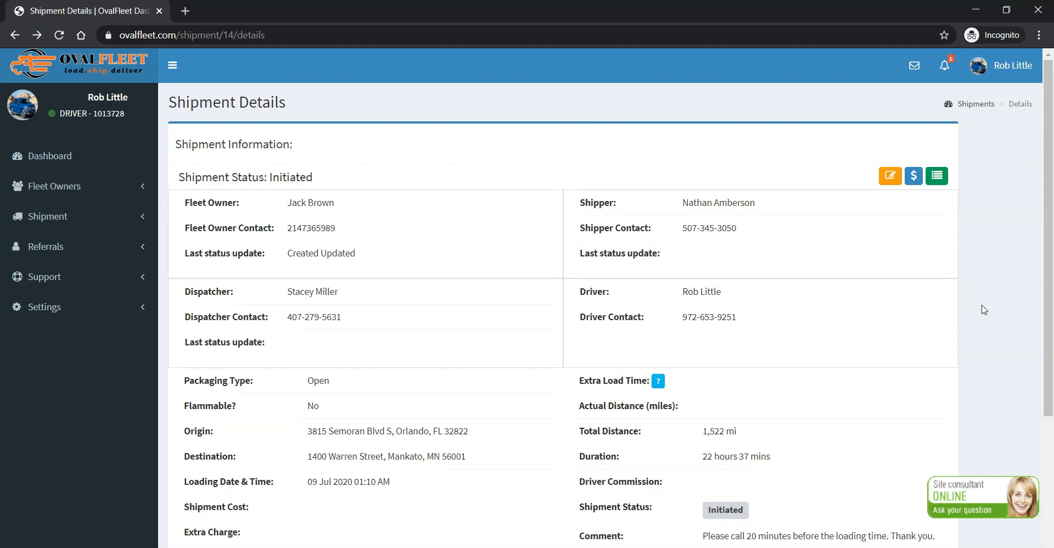
{"action": "left_click", "coordinate": [970, 311]}
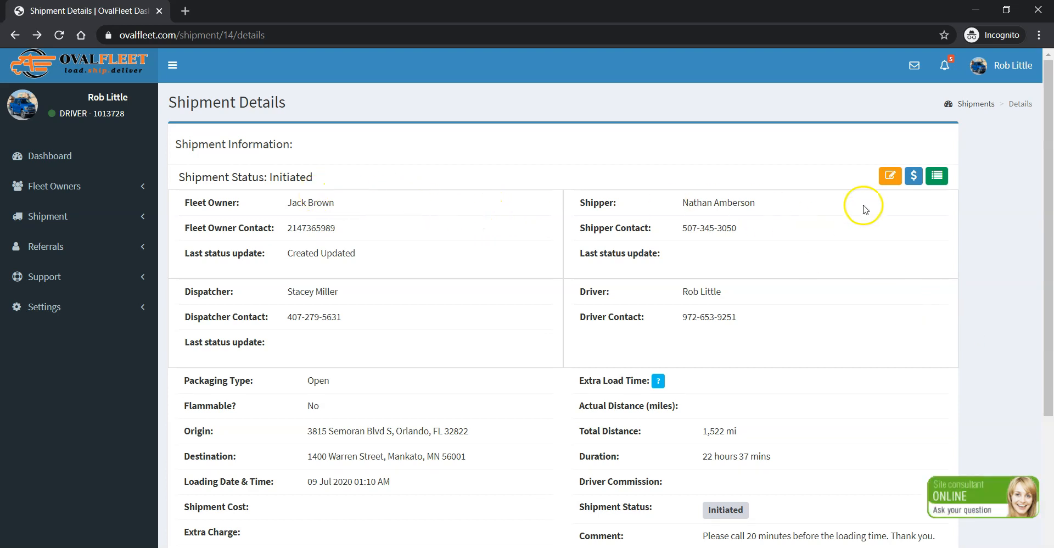
Open the shipment for updating and set the vehicle's starting mileage to 50000 and the starting gas to Full.
{"action": "left_click", "coordinate": [891, 180]}
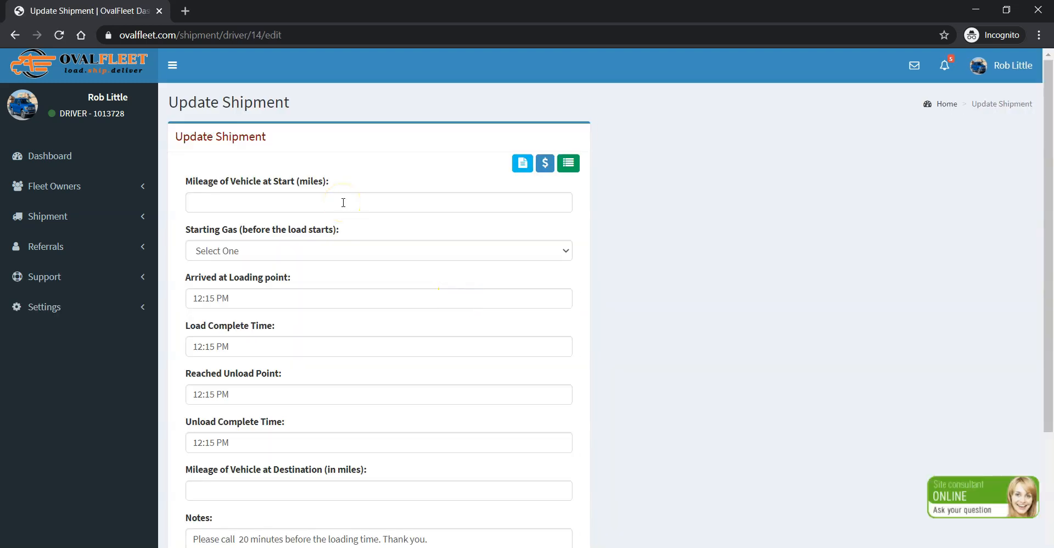
{"action": "left_click", "coordinate": [343, 203]}
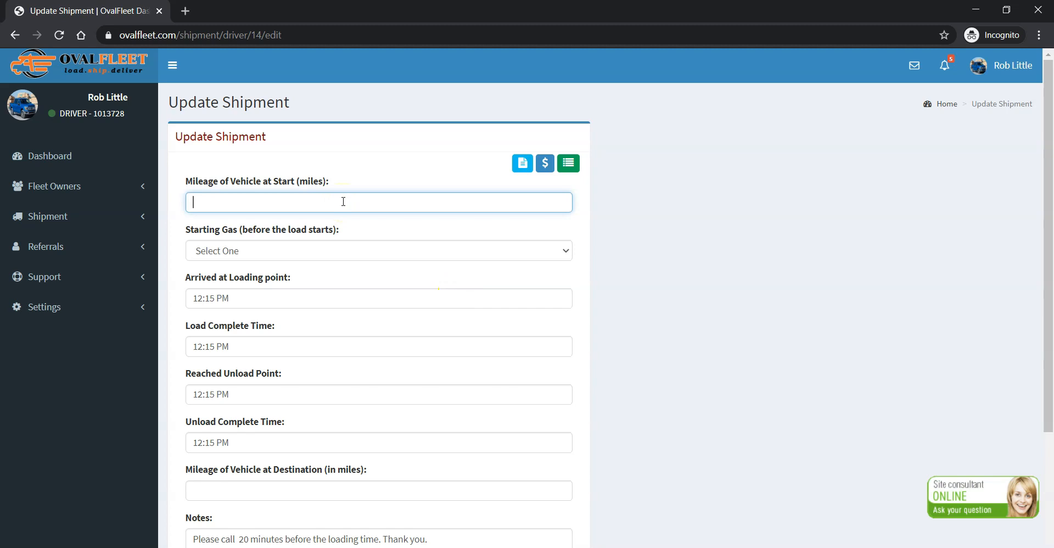
{"action": "type", "text": "50000"}
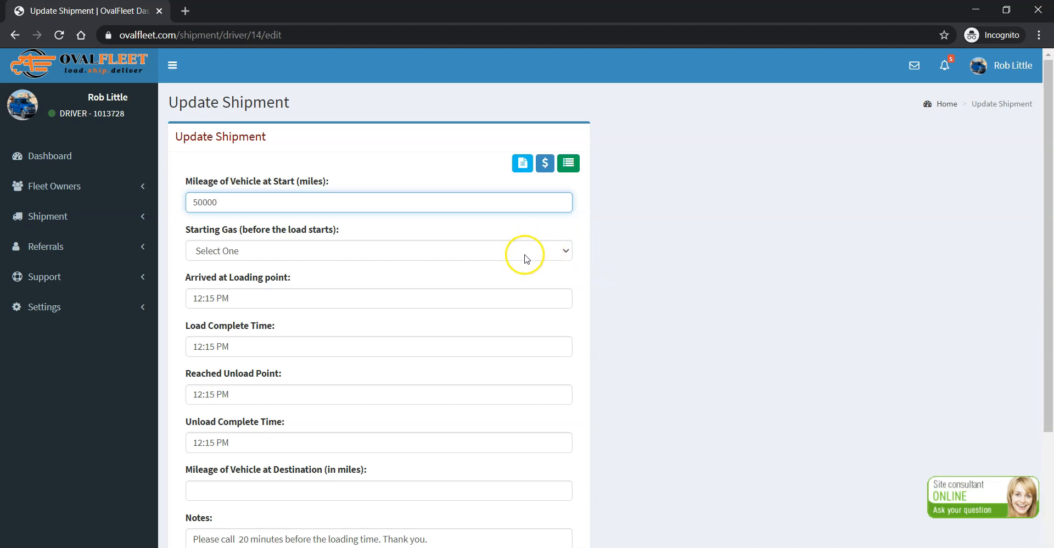
{"action": "left_click", "coordinate": [278, 252]}
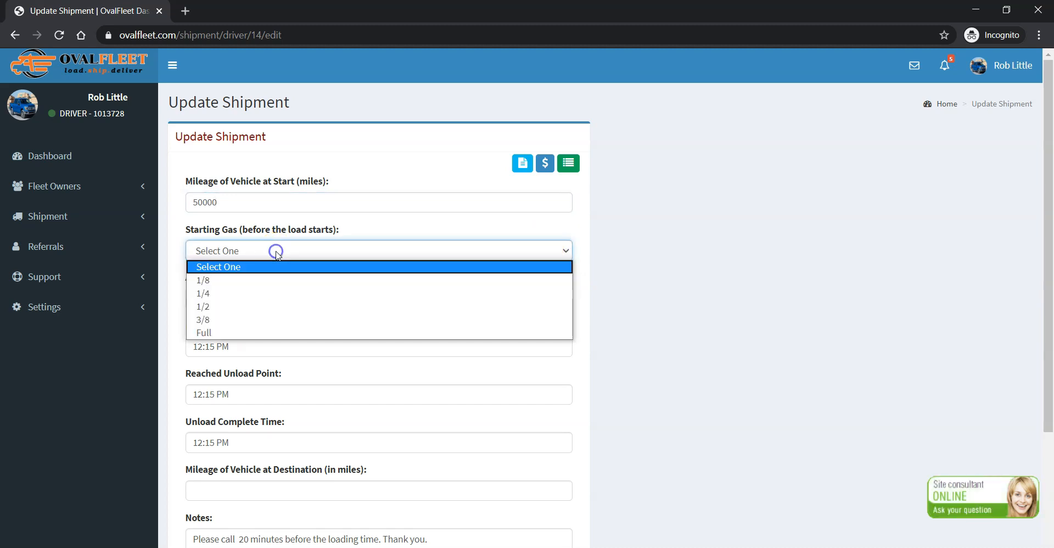
{"action": "left_click", "coordinate": [238, 332]}
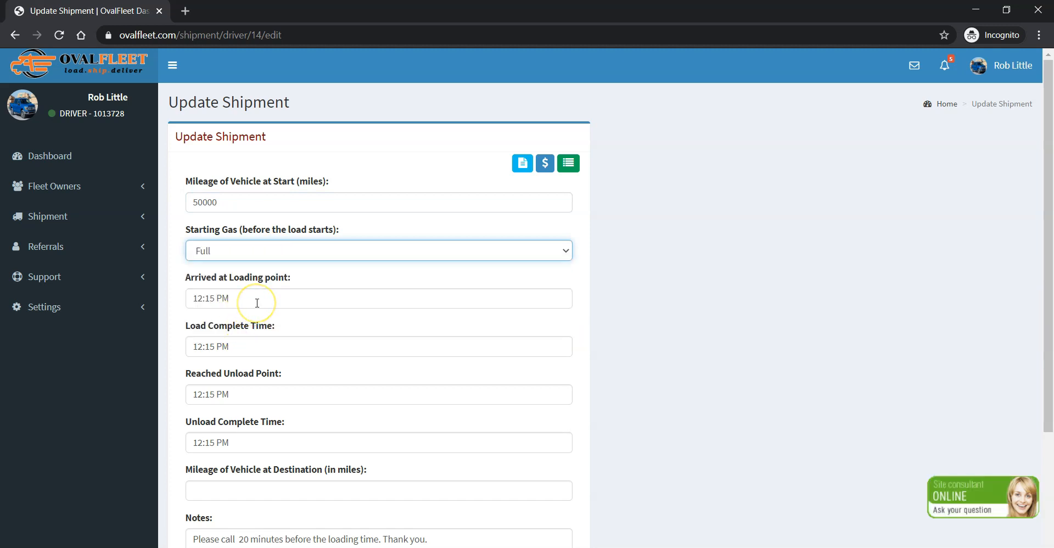
Set the arrival time at the loading point to 1:00 AM.
{"action": "left_click", "coordinate": [208, 300]}
{"action": "left_click", "coordinate": [204, 374]}
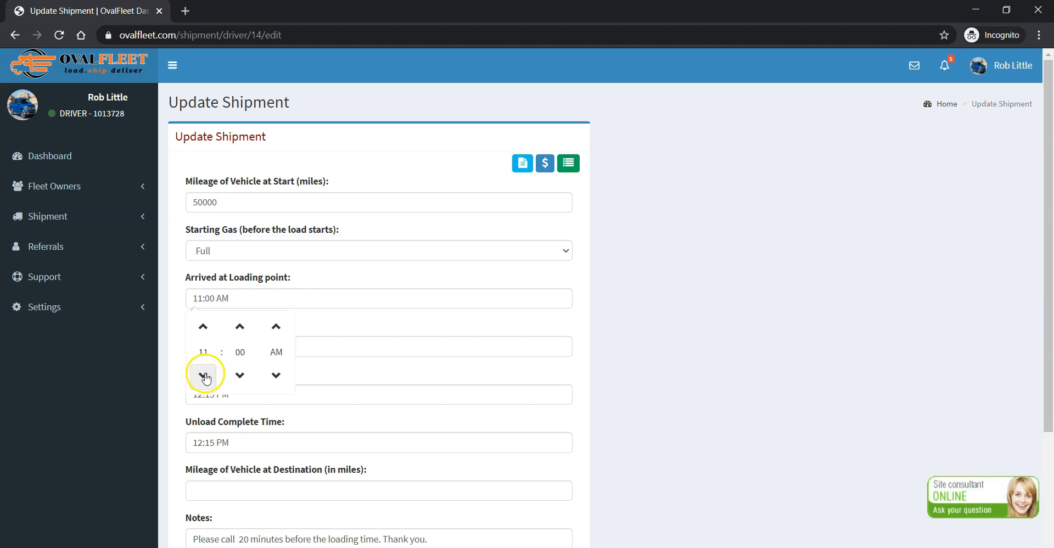
{"action": "left_click", "coordinate": [201, 326]}
{"action": "left_click", "coordinate": [202, 326]}
{"action": "left_click", "coordinate": [276, 327]}
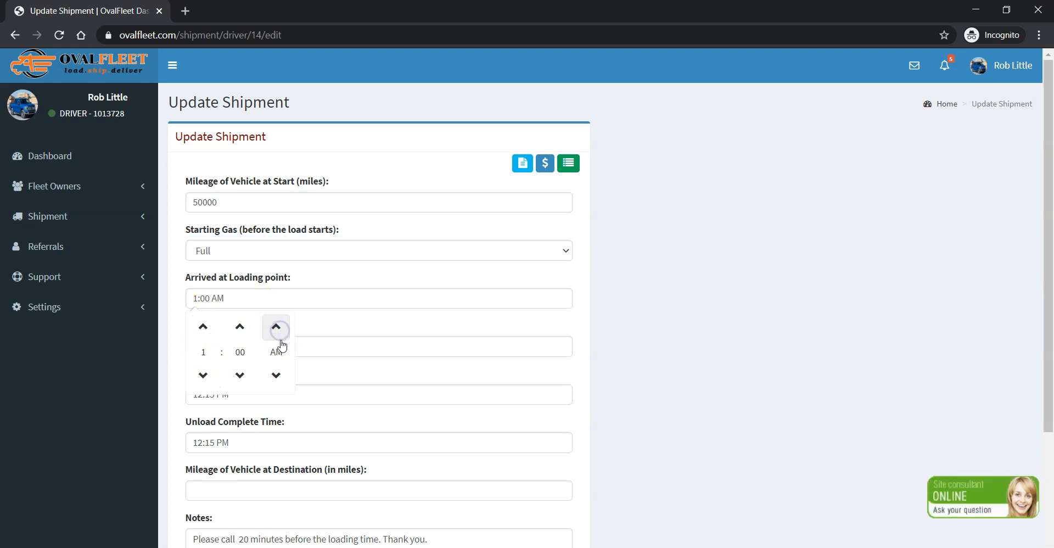
{"action": "left_click", "coordinate": [642, 330]}
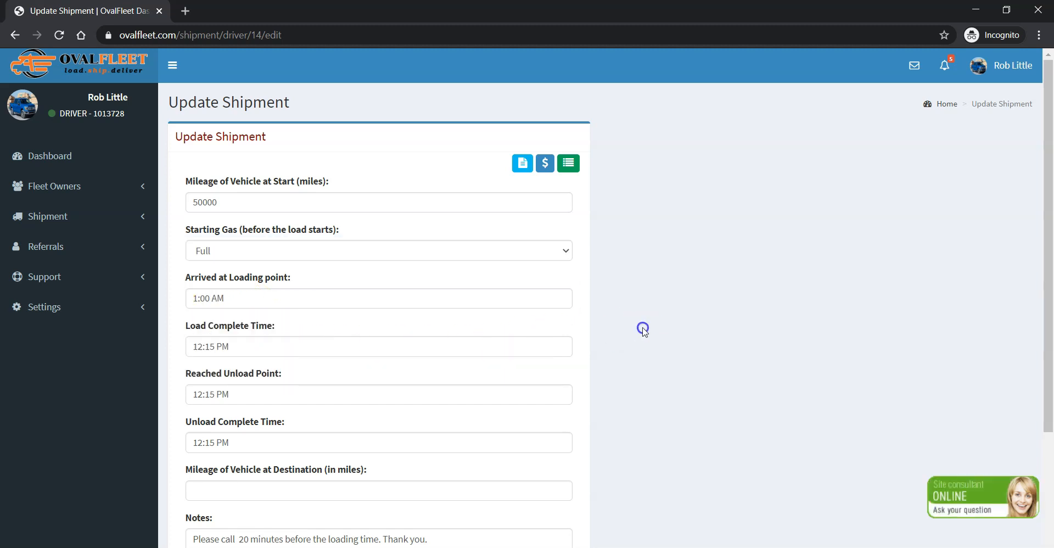
Set the load complete time to 3:00 AM and save the shipment update.
{"action": "left_click", "coordinate": [200, 345]}
{"action": "left_click", "coordinate": [202, 266]}
{"action": "left_click", "coordinate": [202, 266]}
{"action": "left_click", "coordinate": [202, 267]}
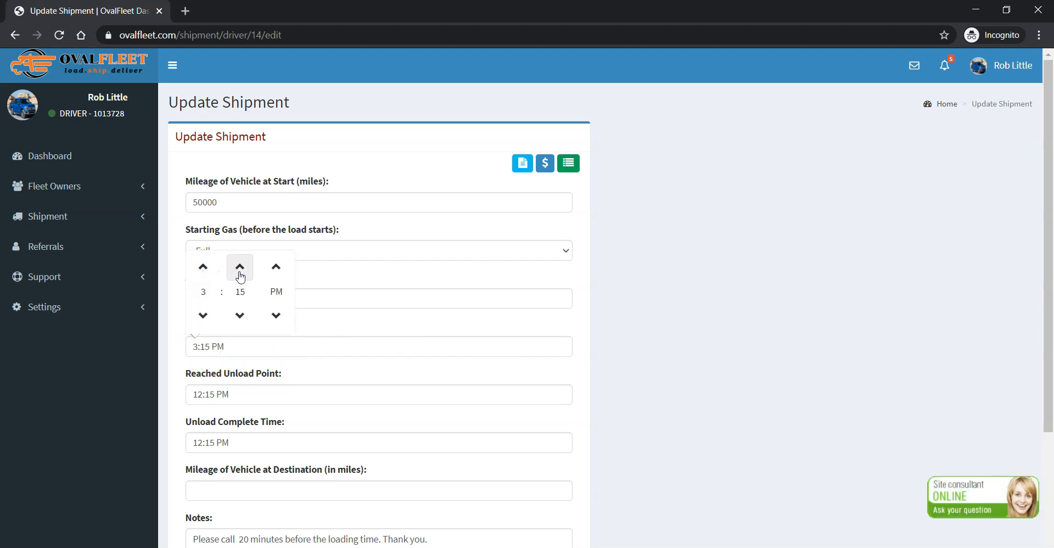
{"action": "left_click", "coordinate": [240, 266]}
{"action": "left_click", "coordinate": [203, 316]}
{"action": "left_click", "coordinate": [275, 266]}
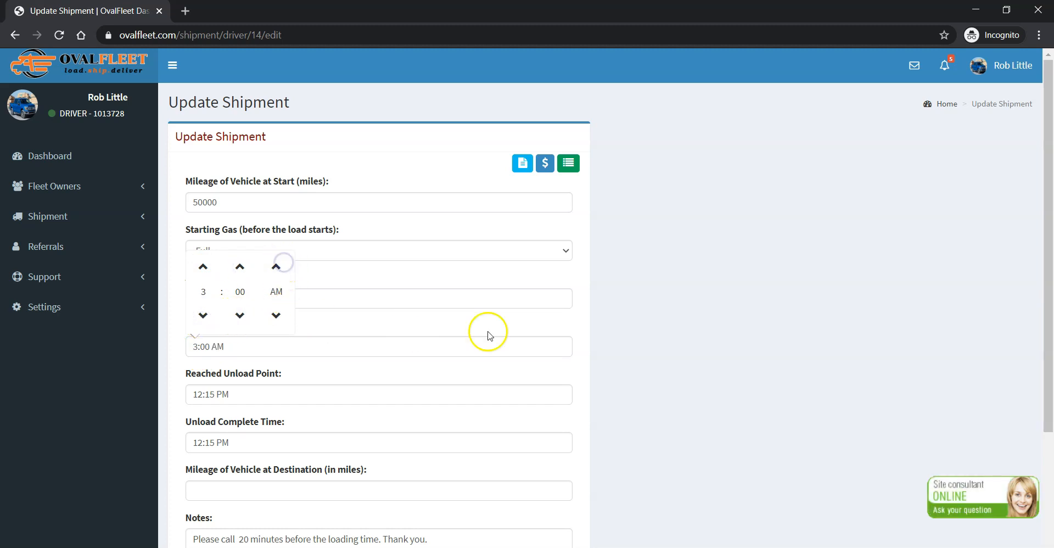
{"action": "left_click", "coordinate": [620, 322]}
{"action": "scroll", "coordinate": [311, 385], "scroll_direction": "down", "scroll_amount": 3}
{"action": "left_click", "coordinate": [556, 448]}
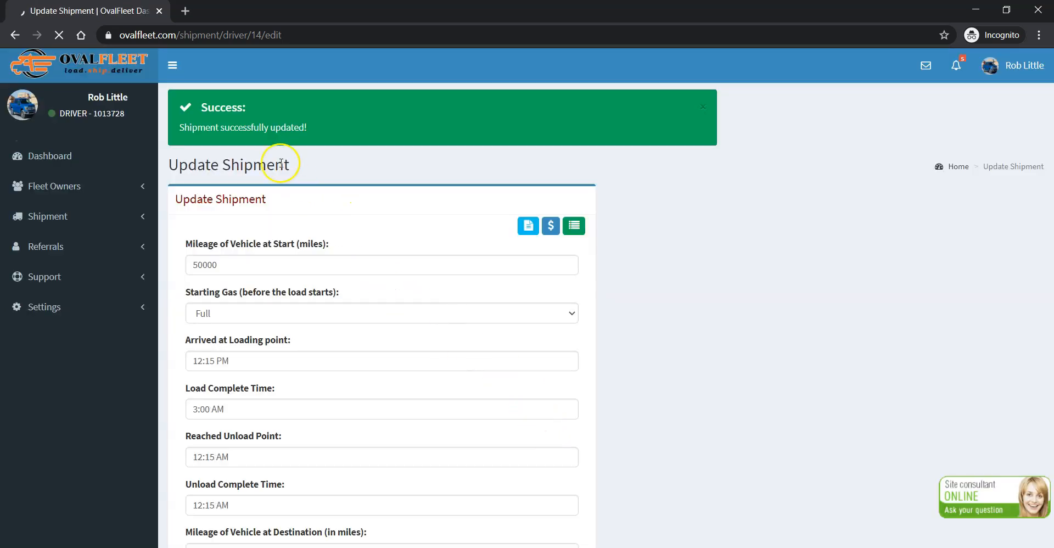
Switch to the fleet owner's browser window and open the details of the initiated shipment from the list of all shipments.
{"action": "left_click", "coordinate": [521, 528]}
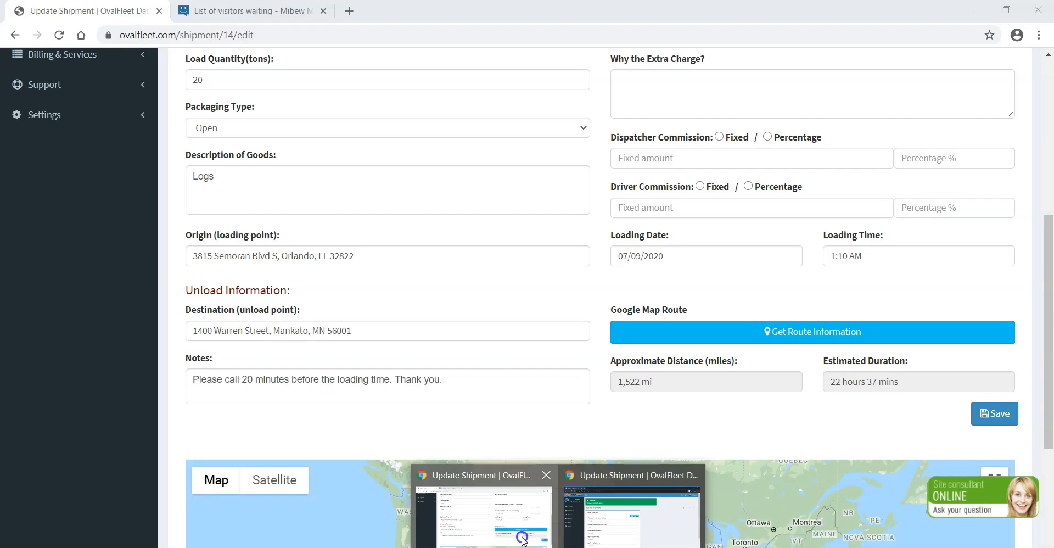
{"action": "scroll", "coordinate": [487, 434], "scroll_direction": "up", "scroll_amount": 6}
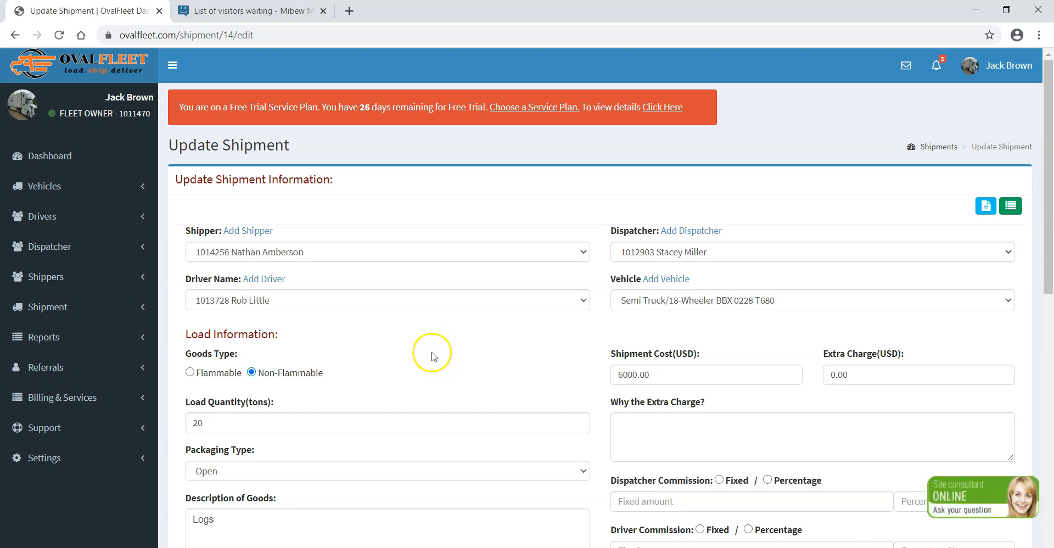
{"action": "left_click", "coordinate": [60, 307]}
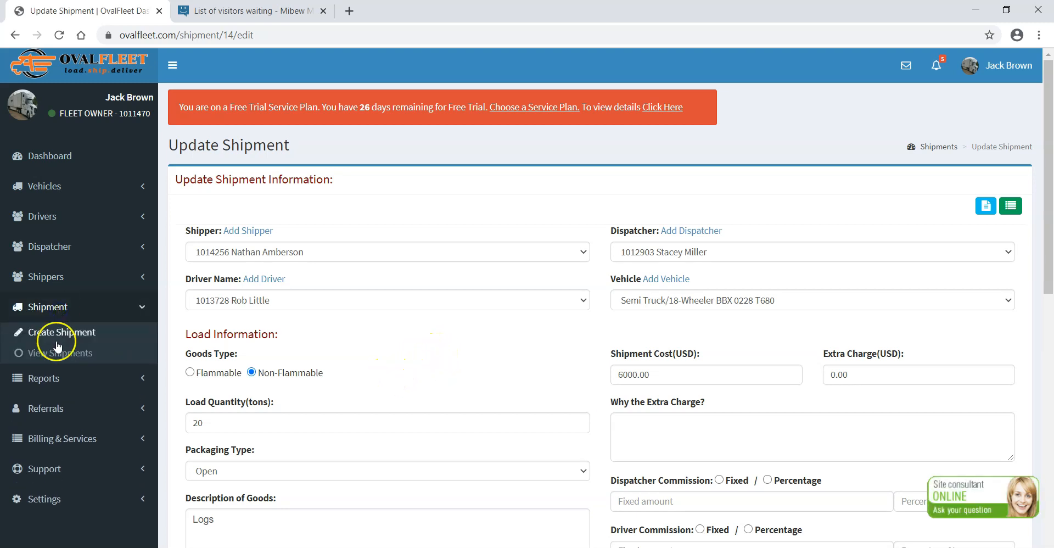
{"action": "left_click", "coordinate": [63, 355]}
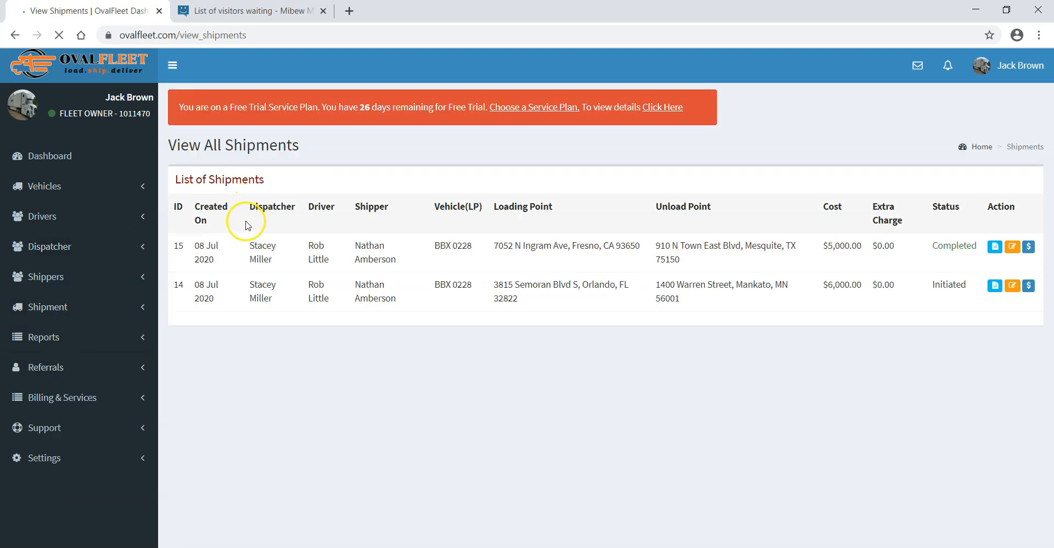
{"action": "left_click", "coordinate": [984, 289]}
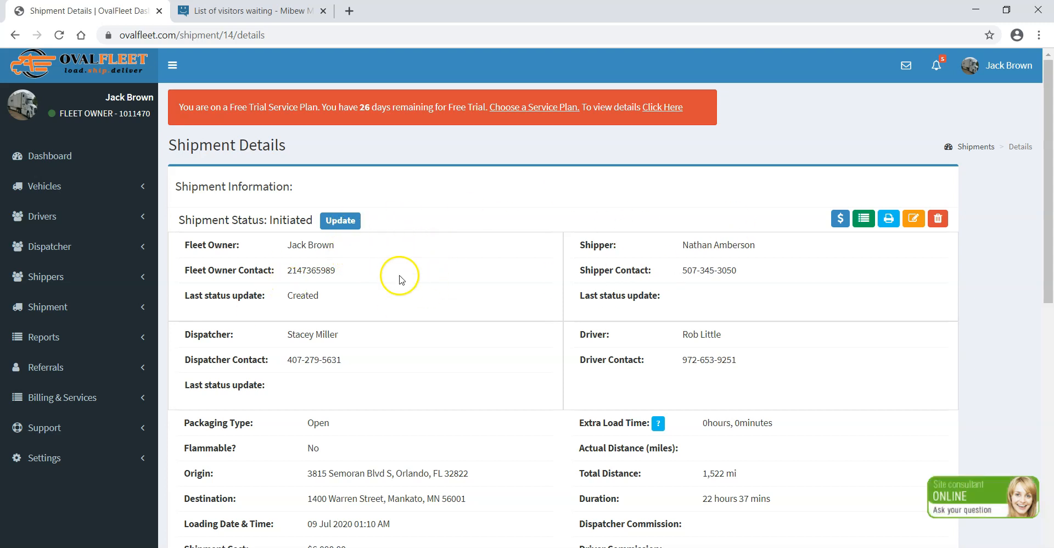
Update the shipment status to Confirm pick up (PU) with the note "Driver arrived on time.".
{"action": "left_click", "coordinate": [337, 223]}
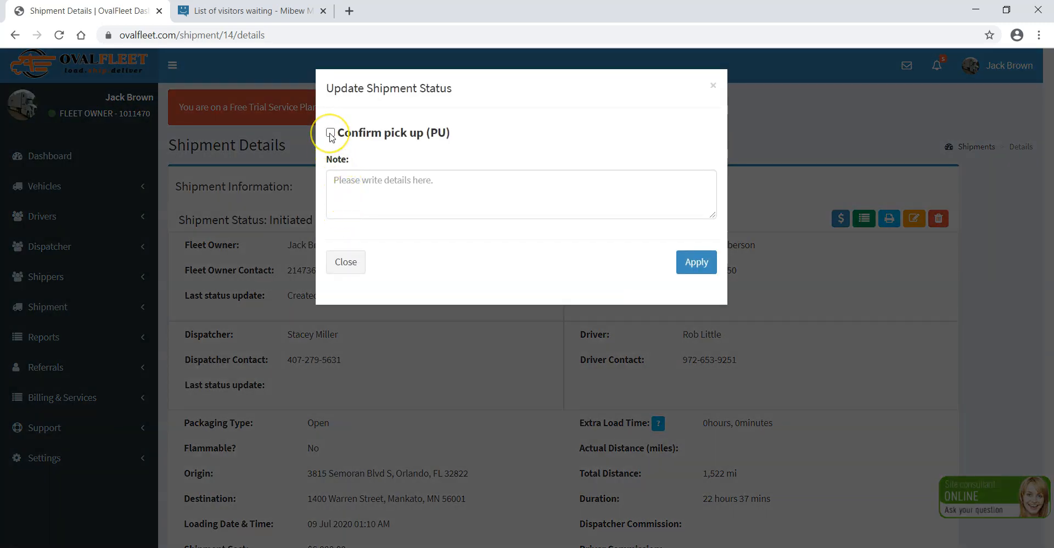
{"action": "left_click", "coordinate": [331, 134]}
{"action": "left_click", "coordinate": [441, 185]}
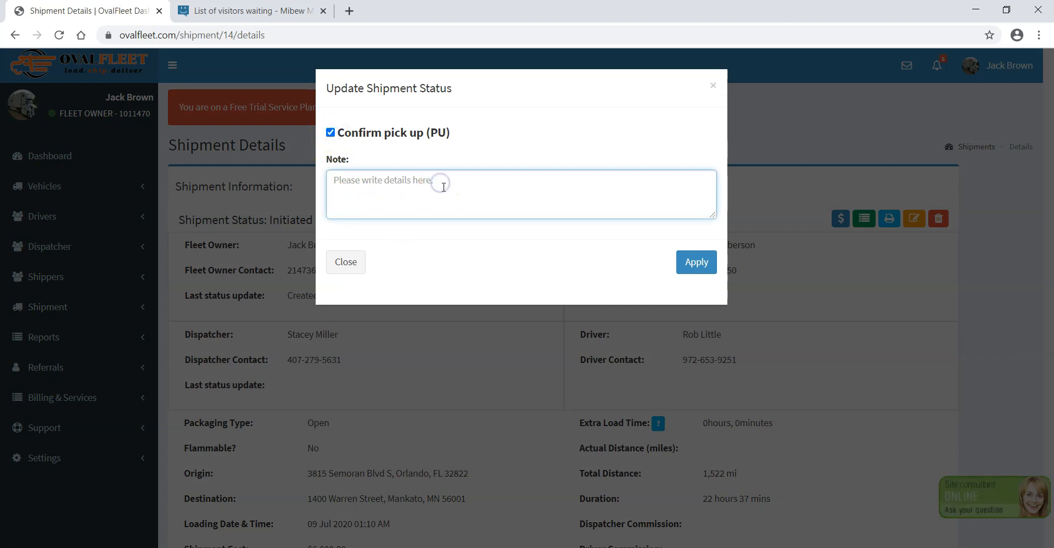
{"action": "type", "text": "Driver arr"}
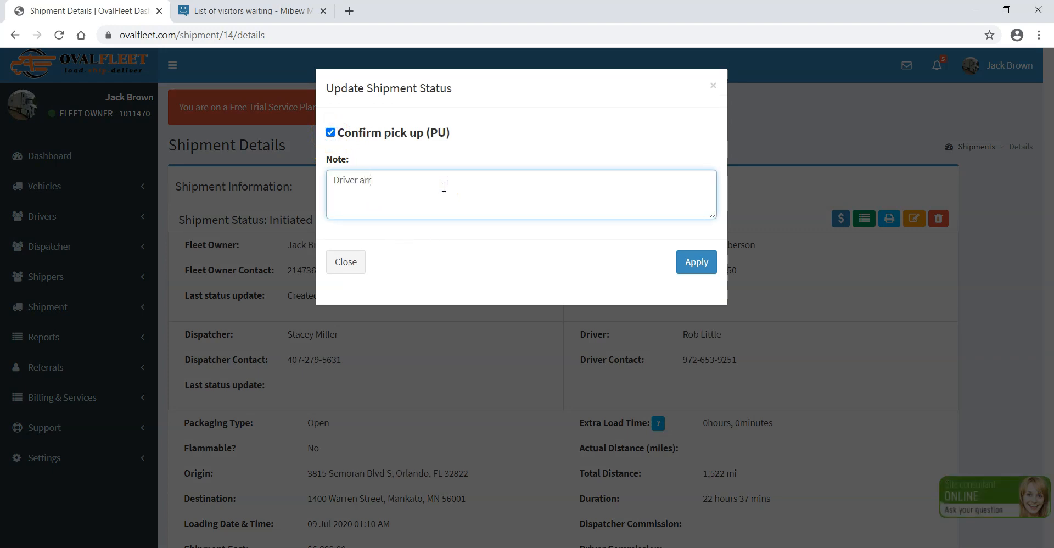
{"action": "type", "text": "ived on time"}
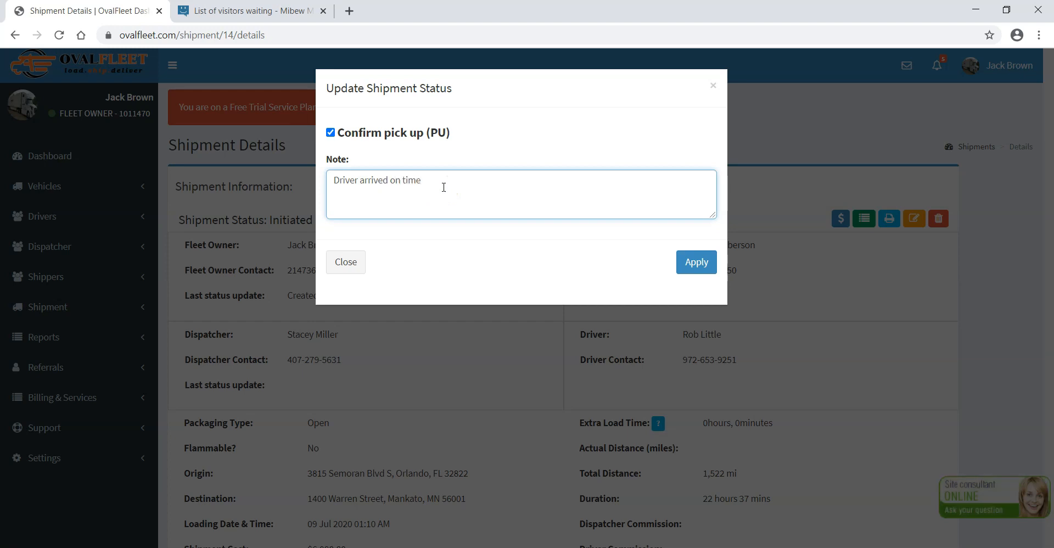
{"action": "type", "text": "."}
{"action": "left_click", "coordinate": [693, 263]}
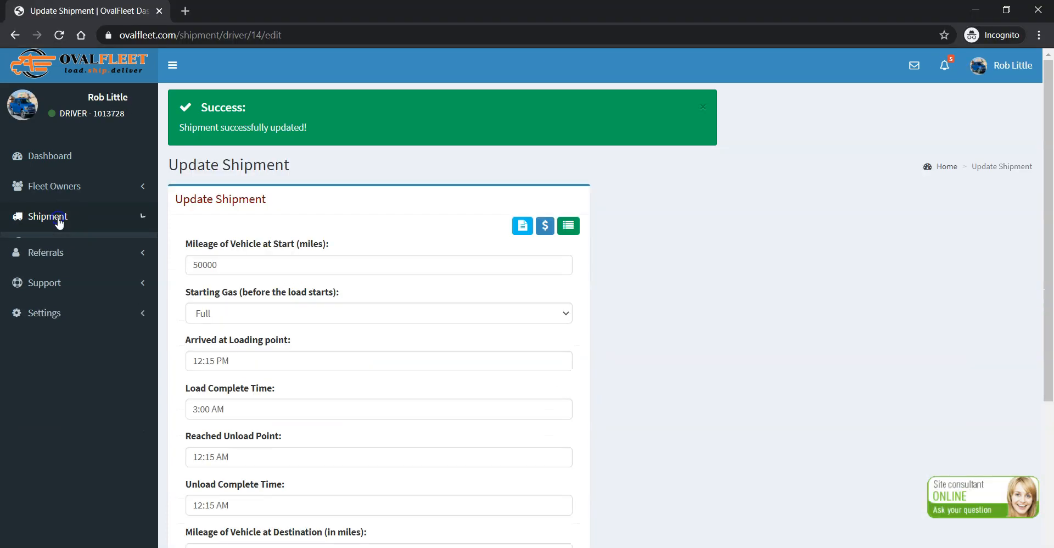
Check the shipment's status in the driver's shipment list and look over the shipment details in the fleet owner's window.
{"action": "left_click", "coordinate": [55, 217]}
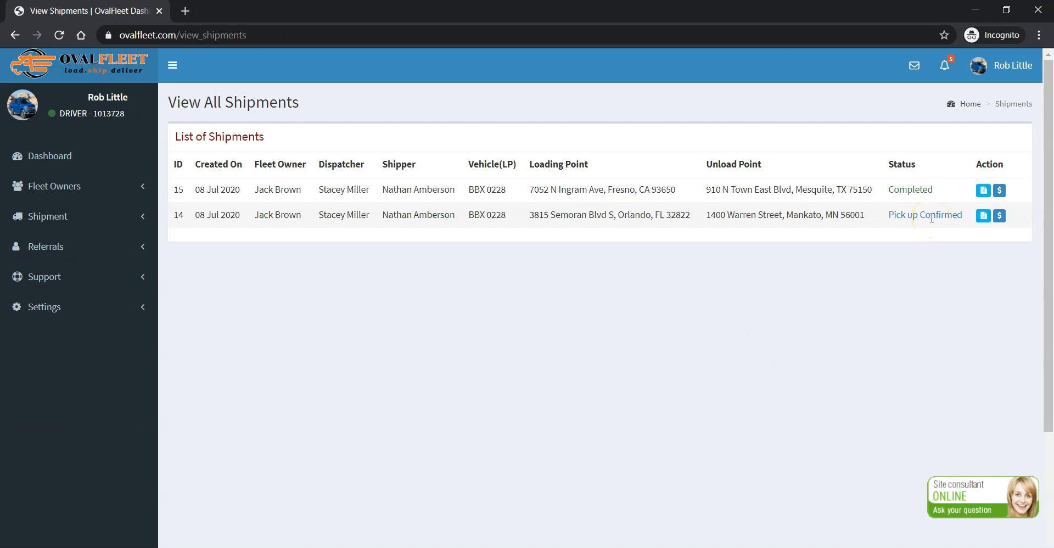
{"action": "left_click", "coordinate": [932, 218]}
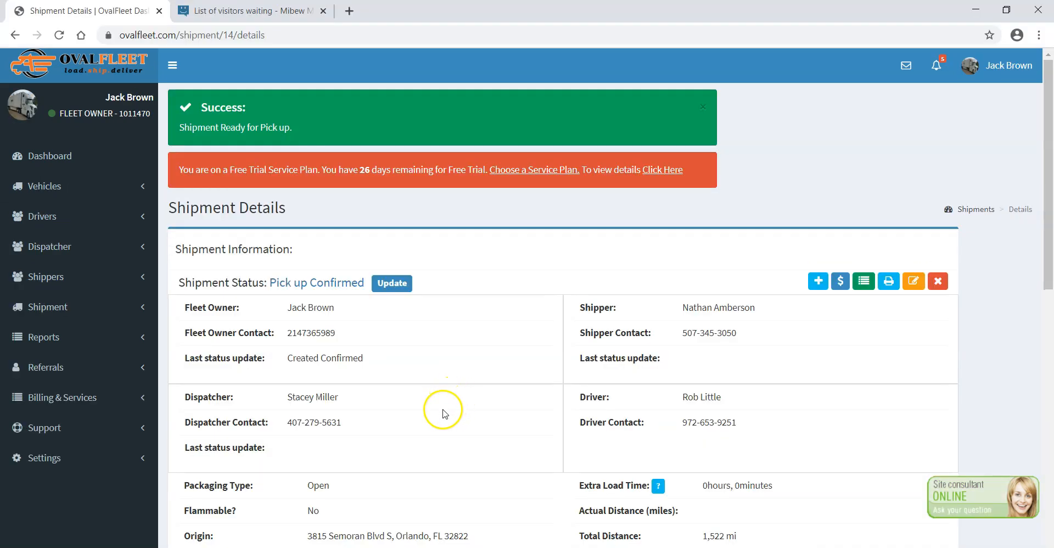
{"action": "scroll", "coordinate": [462, 363], "scroll_direction": "down", "scroll_amount": 3}
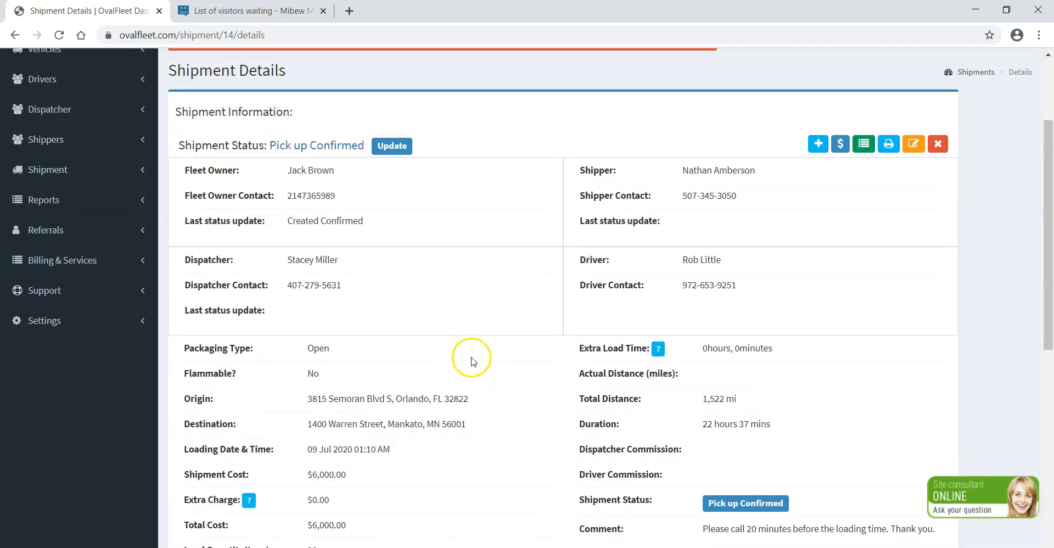
{"action": "scroll", "coordinate": [478, 361], "scroll_direction": "up", "scroll_amount": 2}
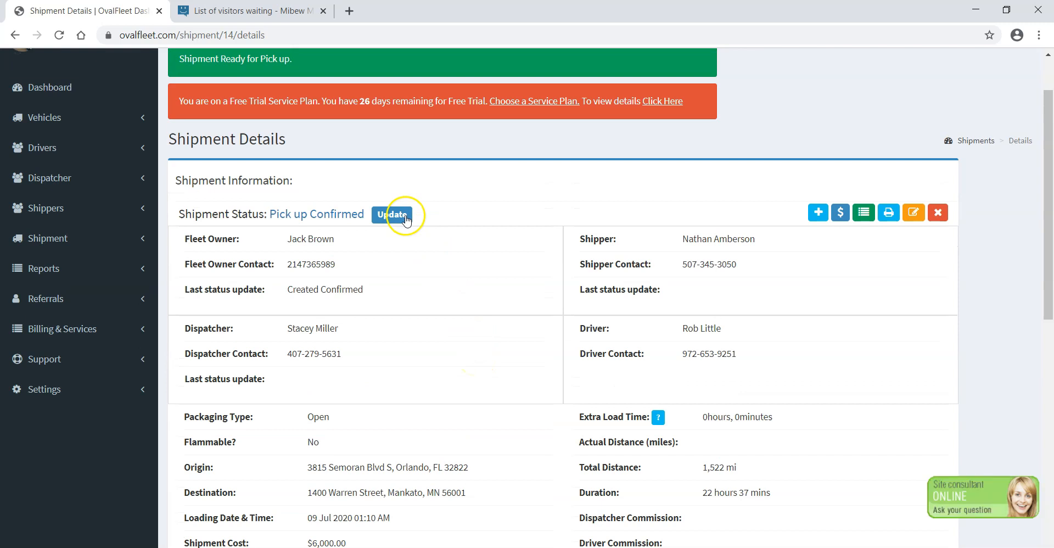
{"action": "scroll", "coordinate": [416, 280], "scroll_direction": "up", "scroll_amount": 1}
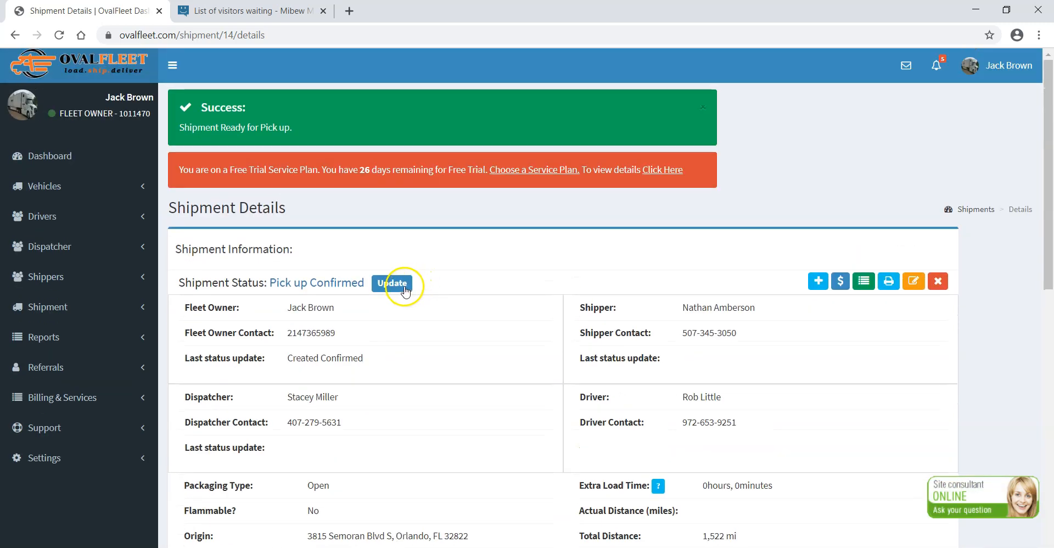
Update the shipment status to In Transit with the note "Driver started off to destination.".
{"action": "left_click", "coordinate": [403, 285]}
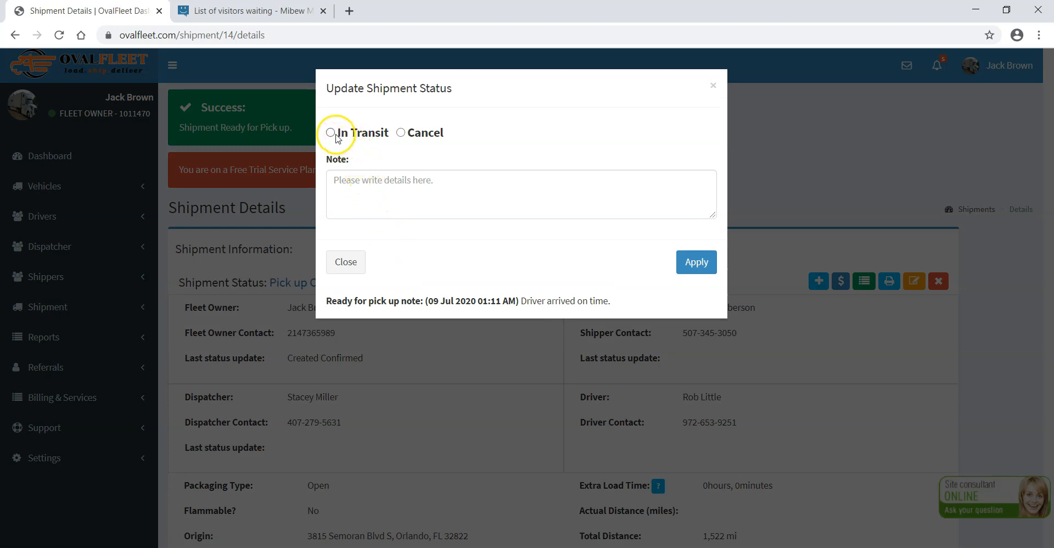
{"action": "left_click", "coordinate": [377, 189]}
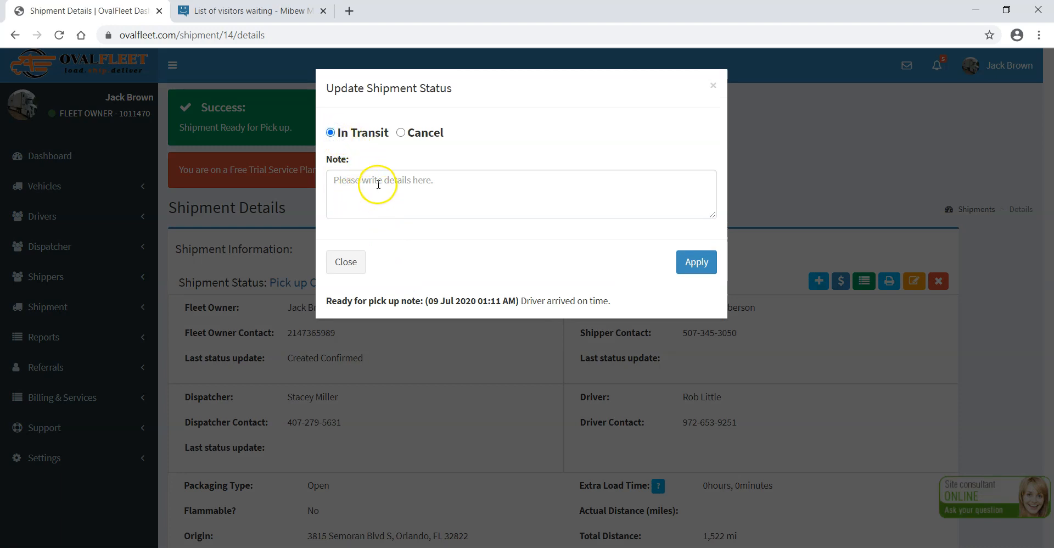
{"action": "type", "text": "Driver"}
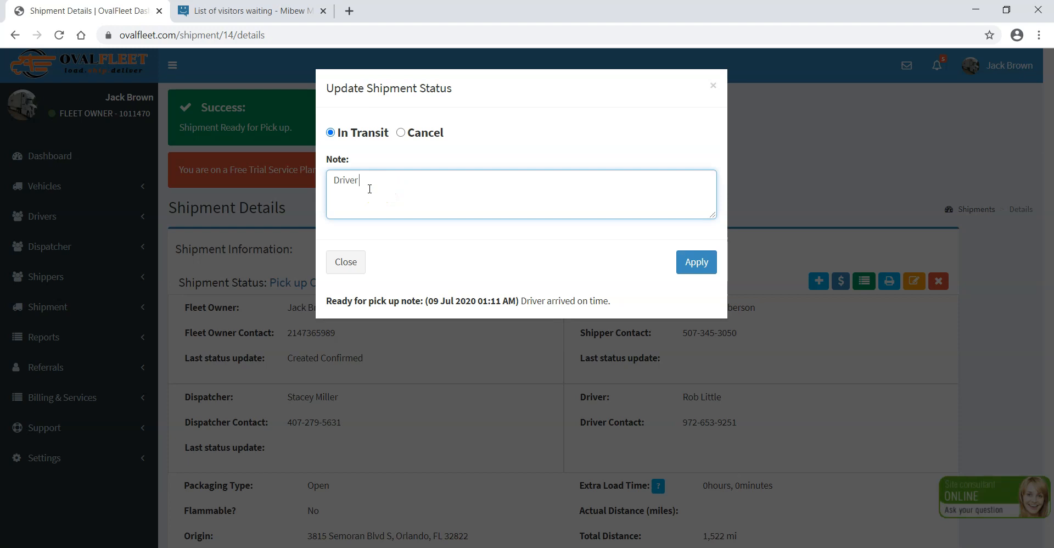
{"action": "type", "text": " started"}
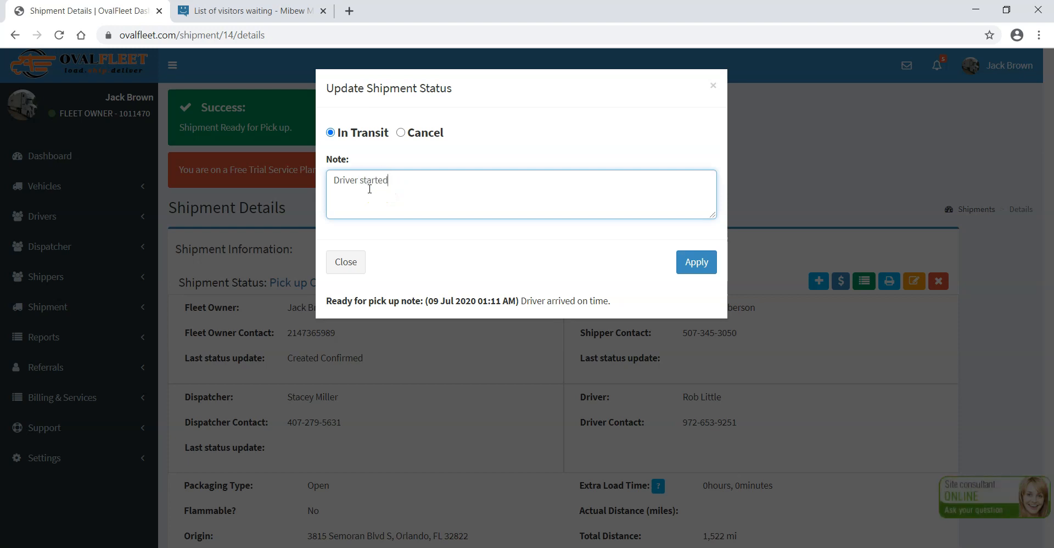
{"action": "type", "text": " off to de"}
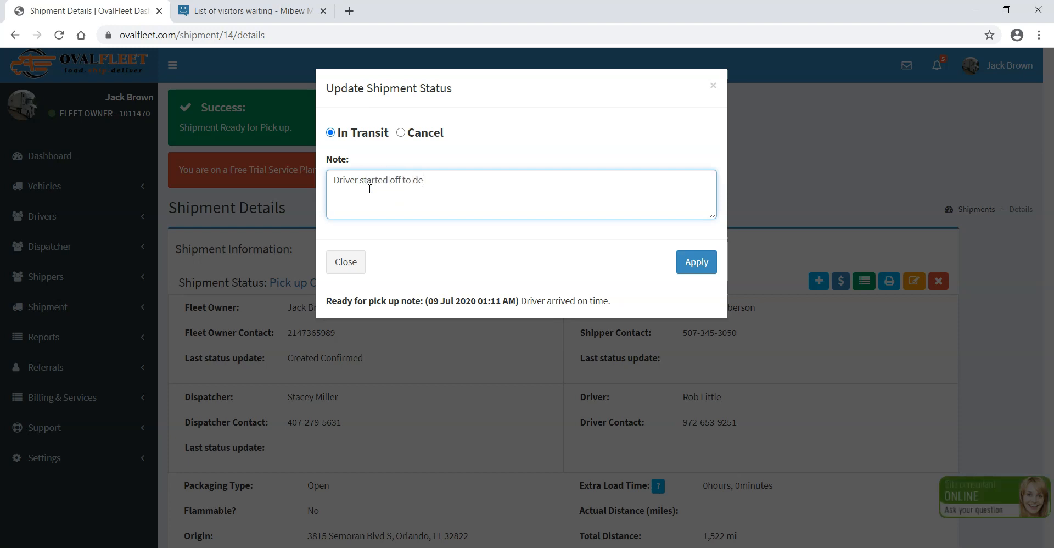
{"action": "type", "text": "stination."}
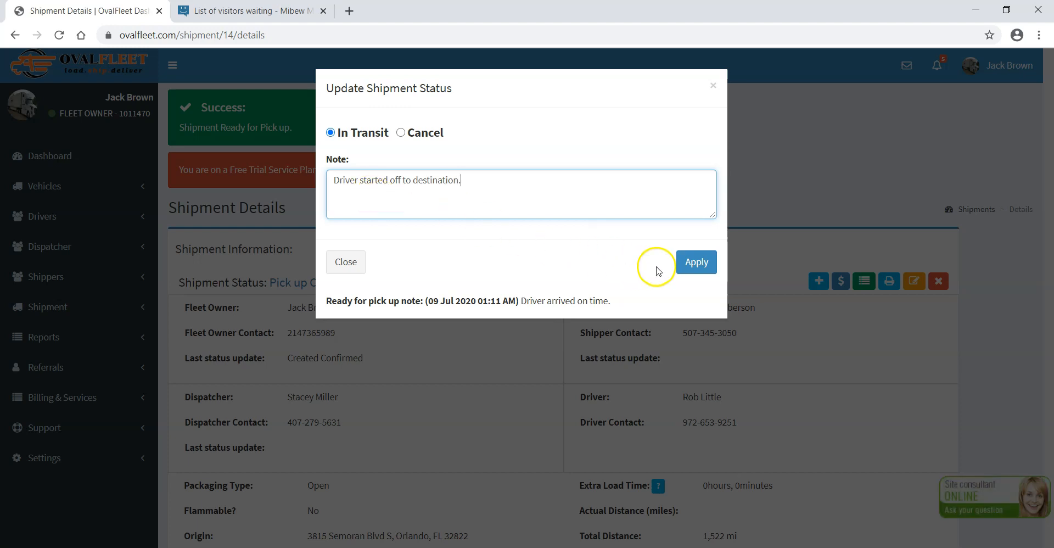
{"action": "left_click", "coordinate": [696, 268]}
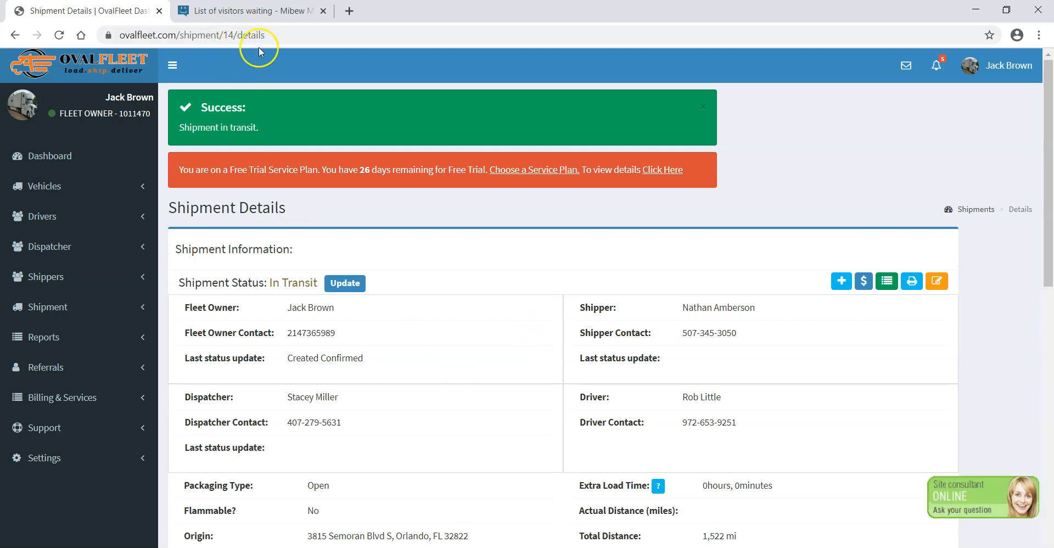
Switch to the driver's browser window, refresh the shipment list and open the details of the in-transit shipment.
{"action": "left_click", "coordinate": [558, 547]}
{"action": "left_click", "coordinate": [631, 516]}
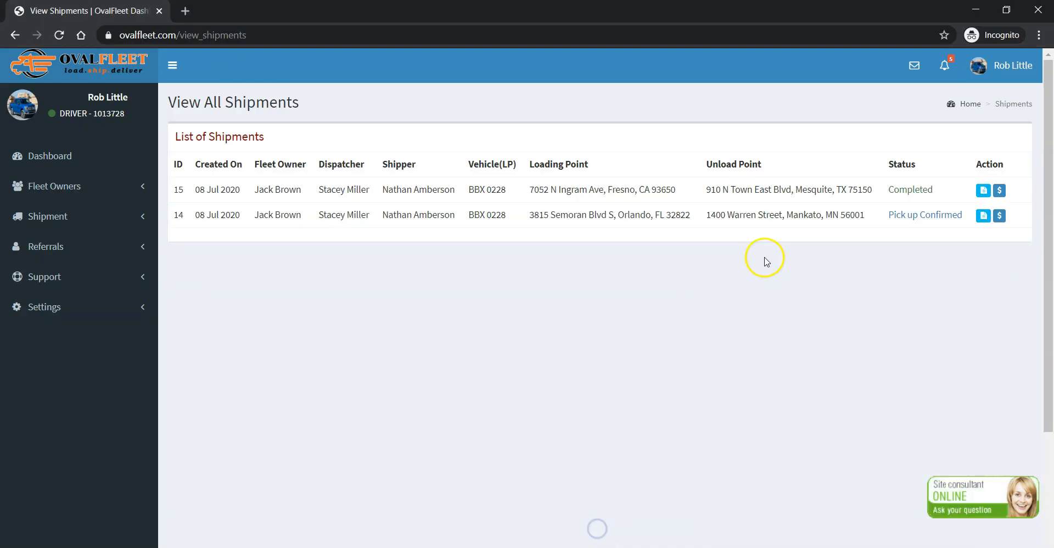
{"action": "key", "text": "F5"}
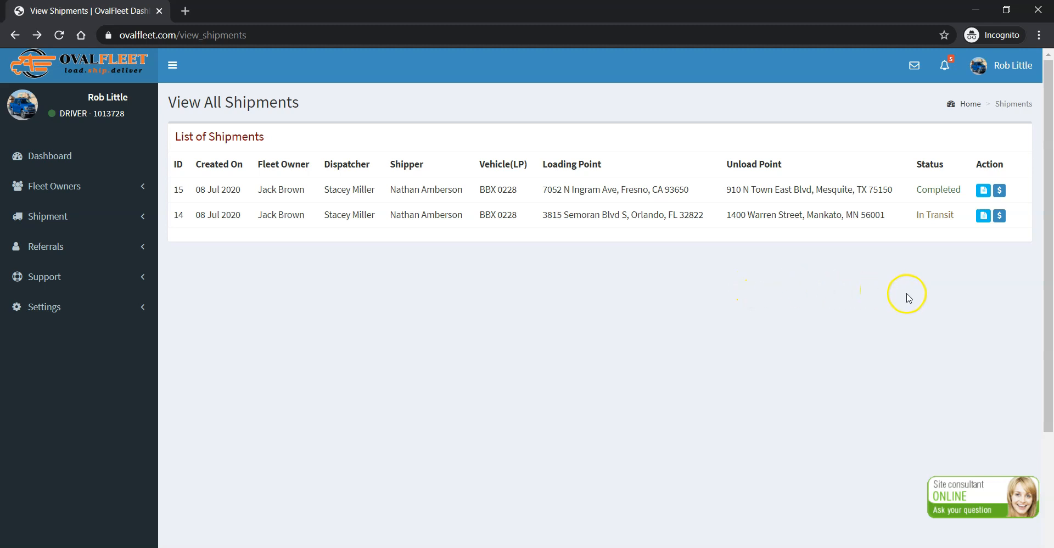
{"action": "left_click", "coordinate": [980, 218]}
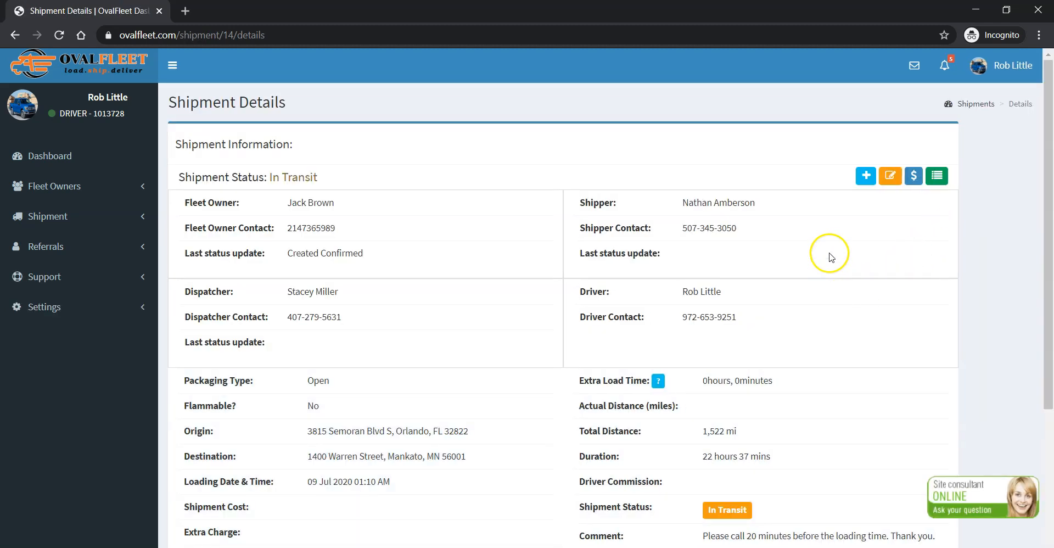
Start a new expense for the shipment, set its type to Tolls and look over the other expense types.
{"action": "left_click", "coordinate": [865, 175]}
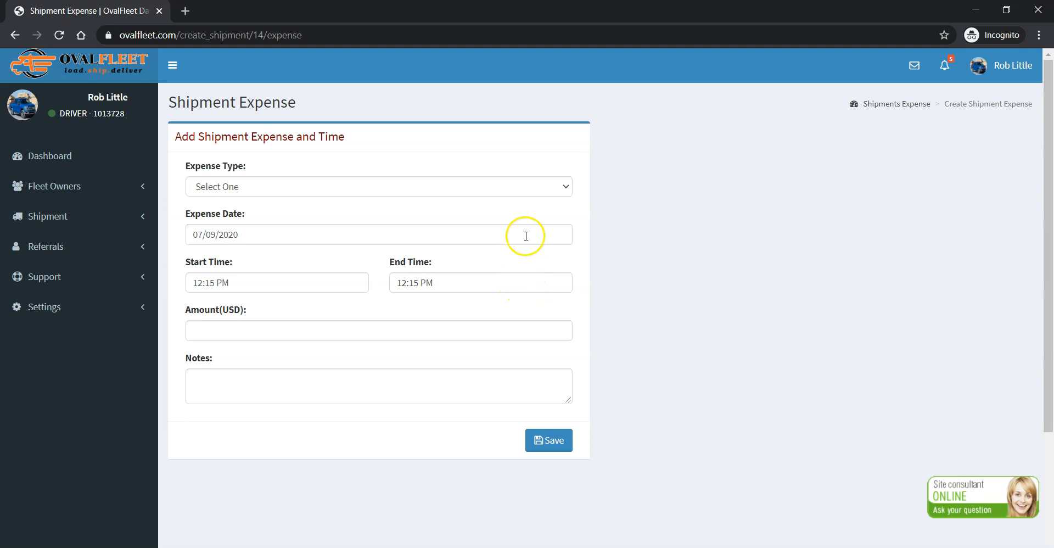
{"action": "left_click", "coordinate": [562, 194]}
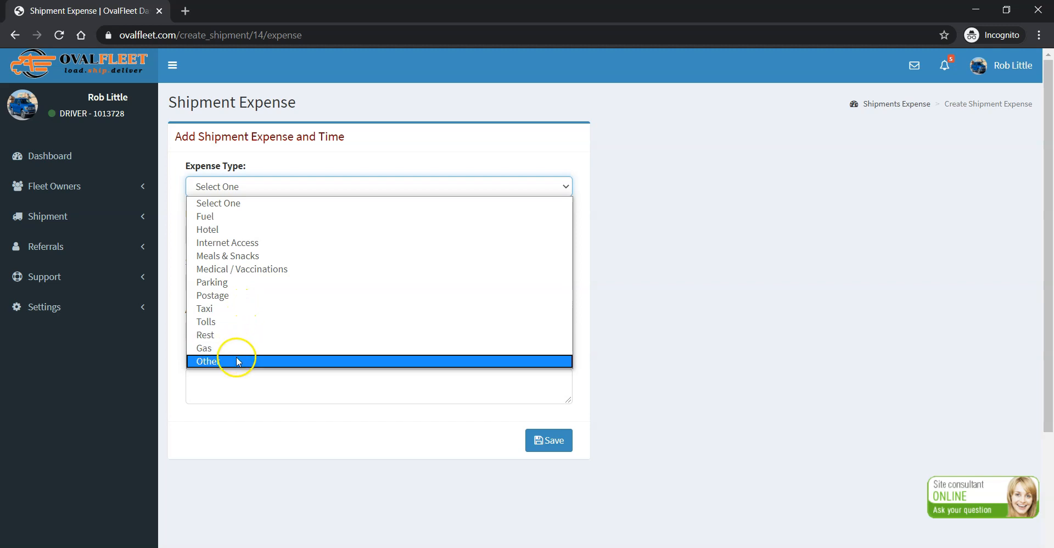
{"action": "left_click", "coordinate": [258, 322]}
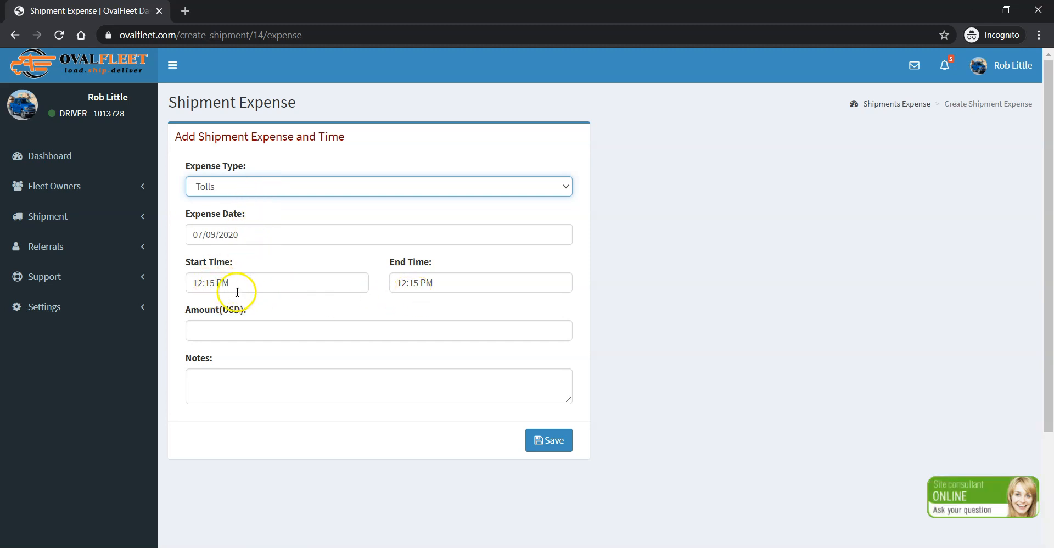
{"action": "left_click", "coordinate": [284, 187]}
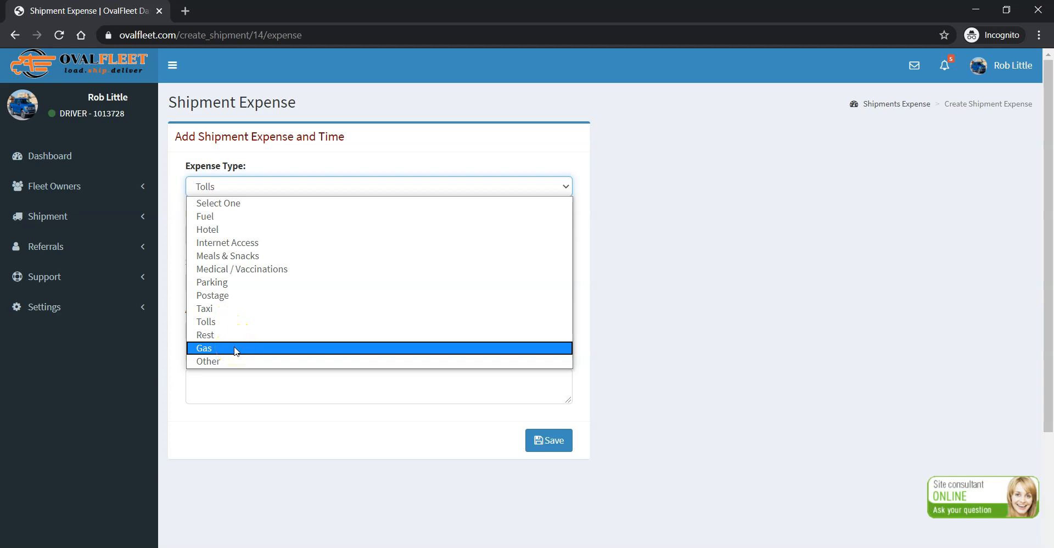
{"action": "left_click", "coordinate": [620, 189]}
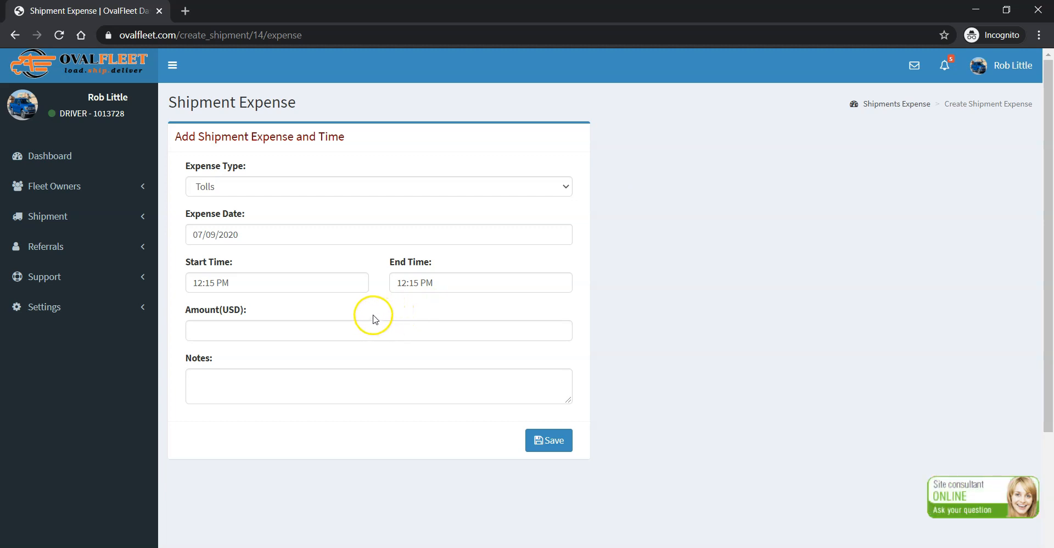
Set the toll expense's start time to 12:30 PM, end time to 12:35 PM and amount to 50 USD, and save it.
{"action": "left_click", "coordinate": [211, 283]}
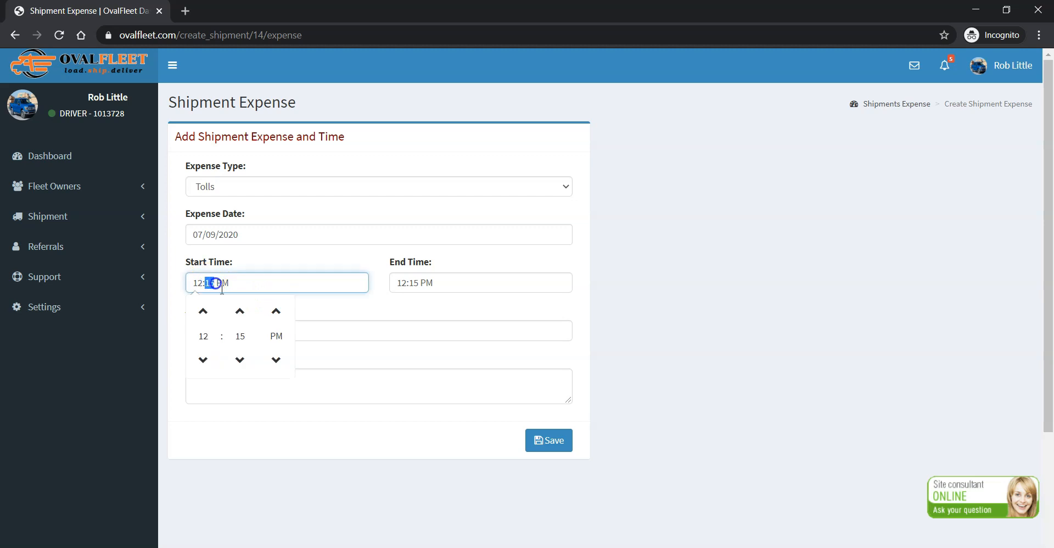
{"action": "type", "text": "30"}
{"action": "left_click", "coordinate": [405, 281]}
{"action": "type", "text": "35"}
{"action": "left_click", "coordinate": [293, 332]}
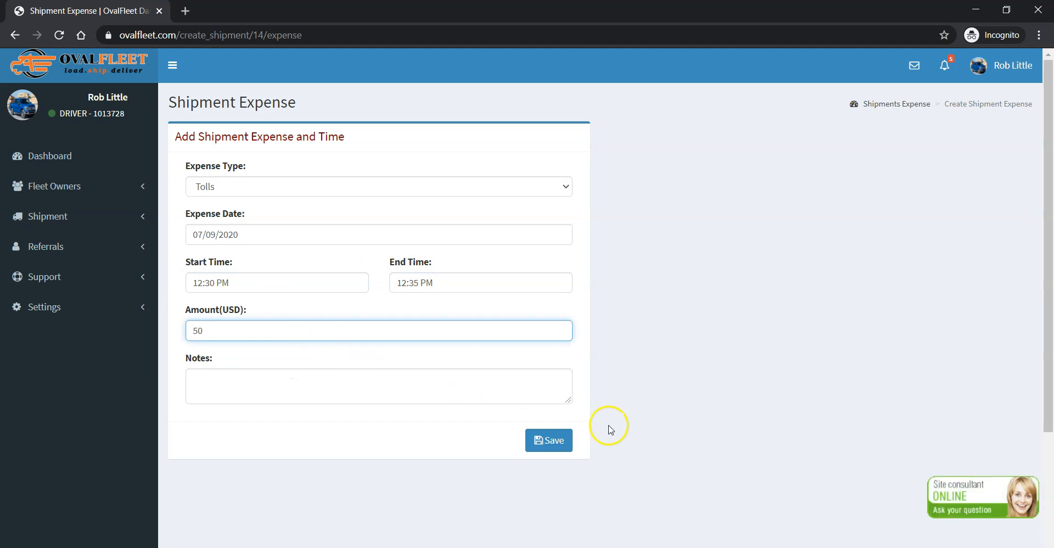
{"action": "left_click", "coordinate": [549, 448]}
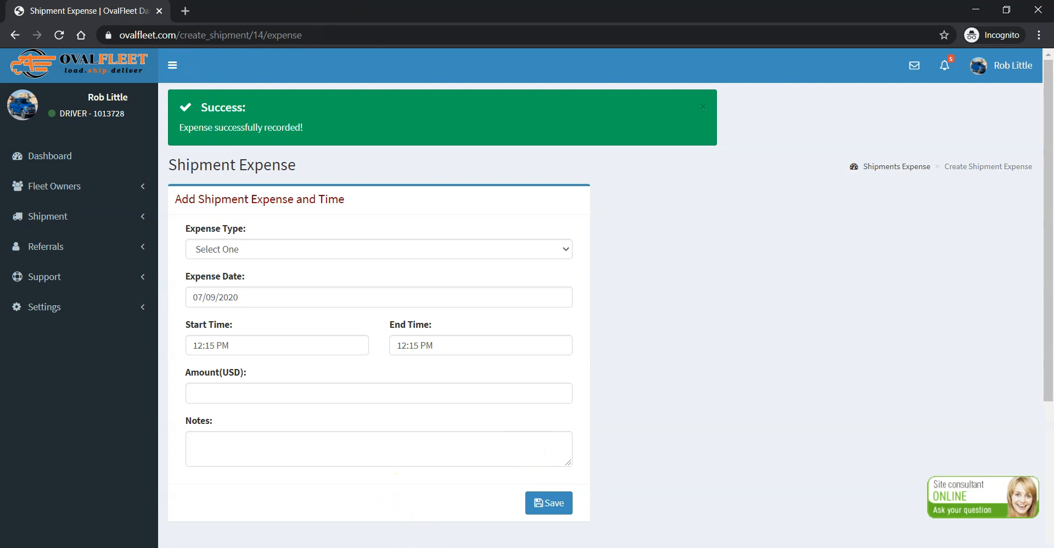
Look over the shipment details in the fleet owner's browser window, and open the shipment's expense list in the driver's window.
{"action": "left_click", "coordinate": [483, 518]}
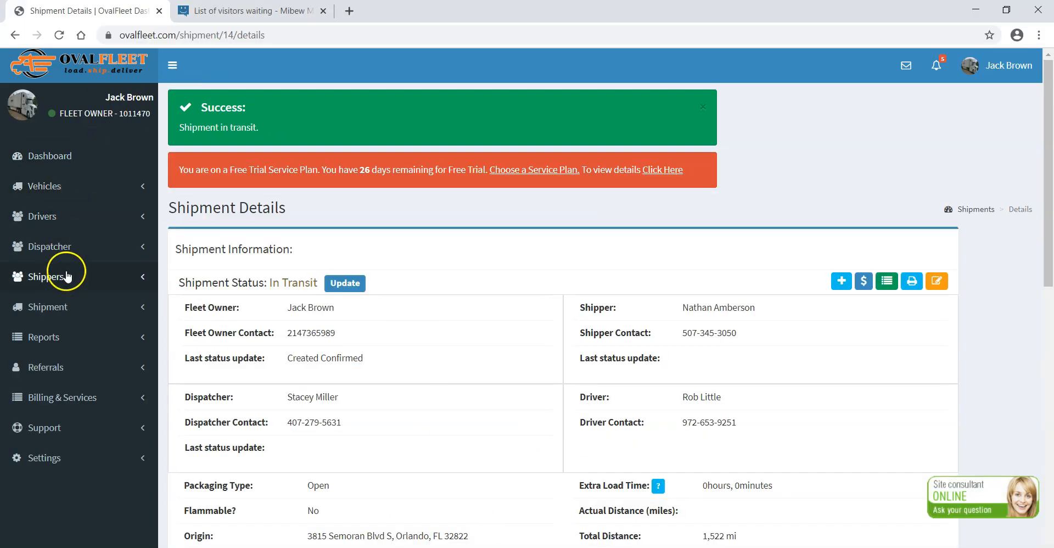
{"action": "scroll", "coordinate": [741, 278], "scroll_direction": "down", "scroll_amount": 2}
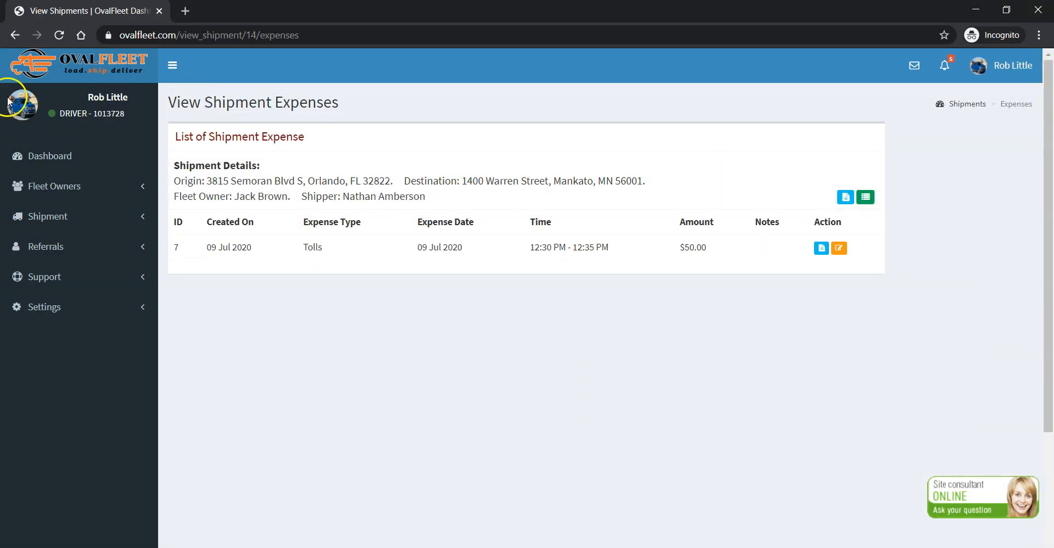
{"action": "left_click", "coordinate": [16, 36]}
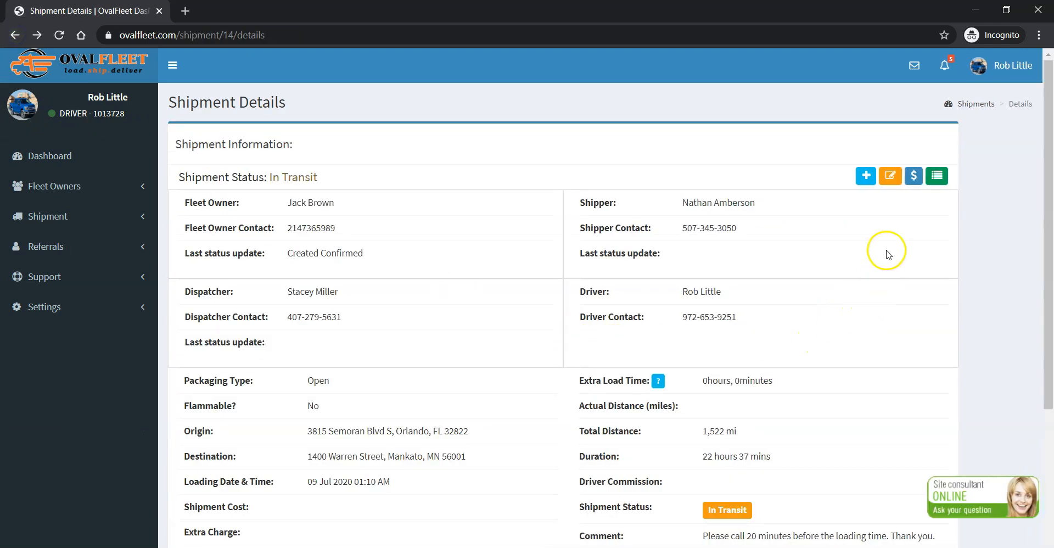
{"action": "left_click", "coordinate": [914, 177]}
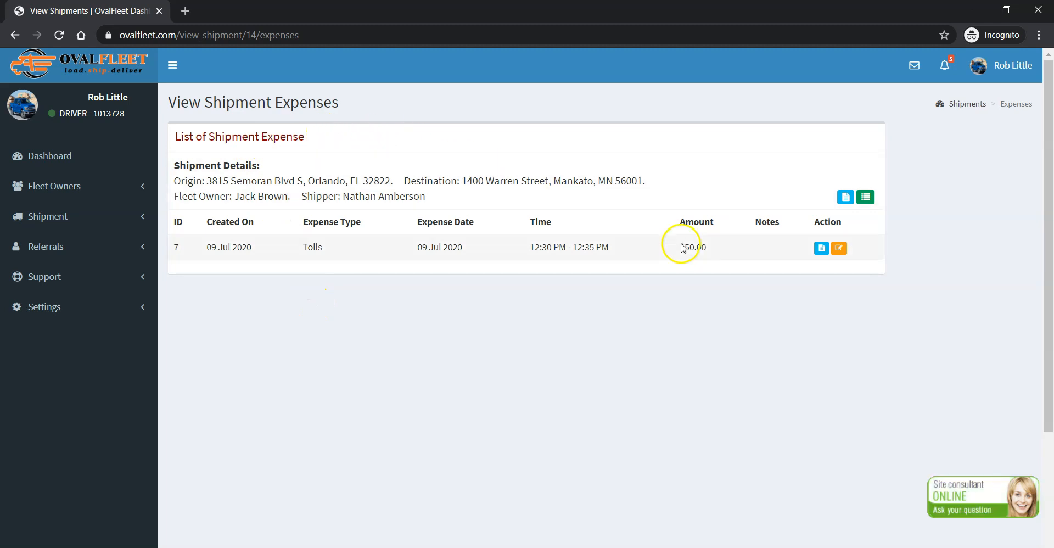
View the details of the recorded toll expense and return to the shipment's expense list.
{"action": "left_click", "coordinate": [839, 249]}
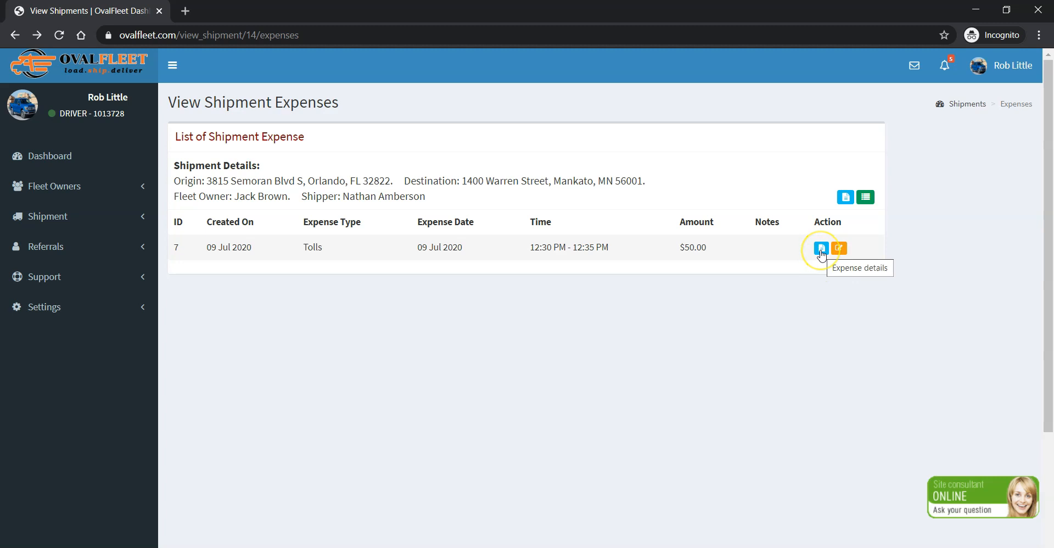
{"action": "left_click", "coordinate": [821, 250]}
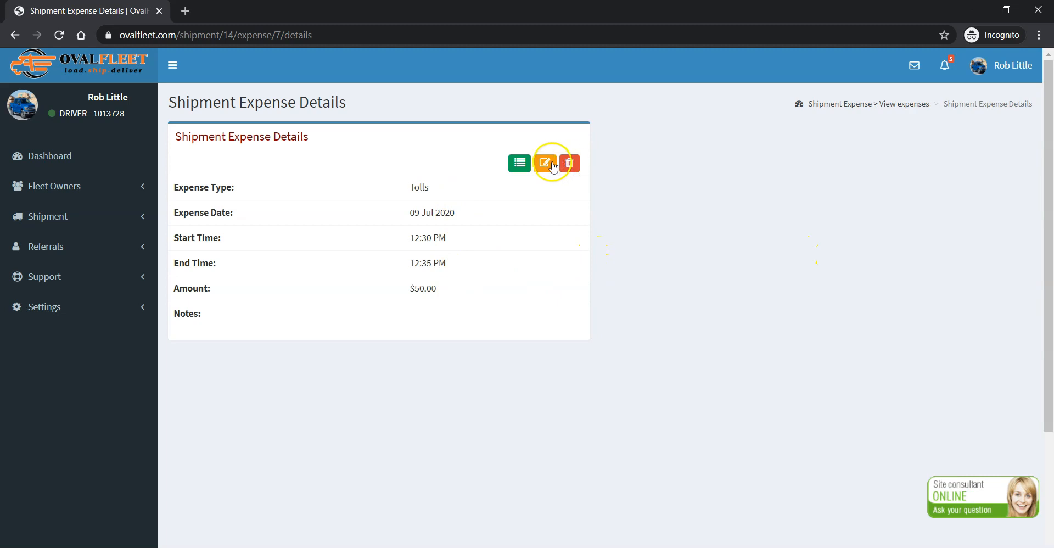
{"action": "left_click", "coordinate": [520, 164]}
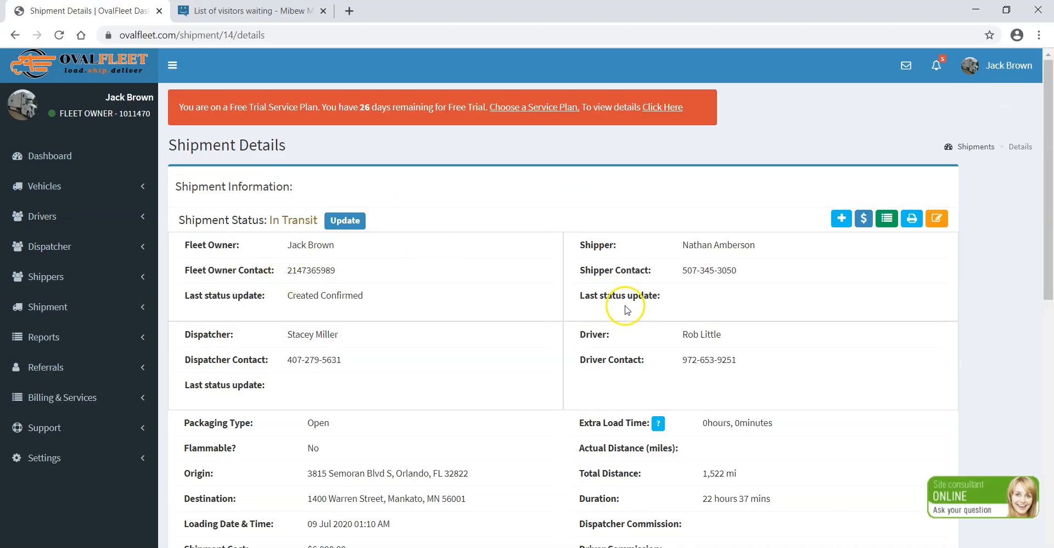
In the fleet owner's browser window, view the toll expense's details from the shipment's expenses and return to the expense list.
{"action": "scroll", "coordinate": [659, 286], "scroll_direction": "down", "scroll_amount": 1}
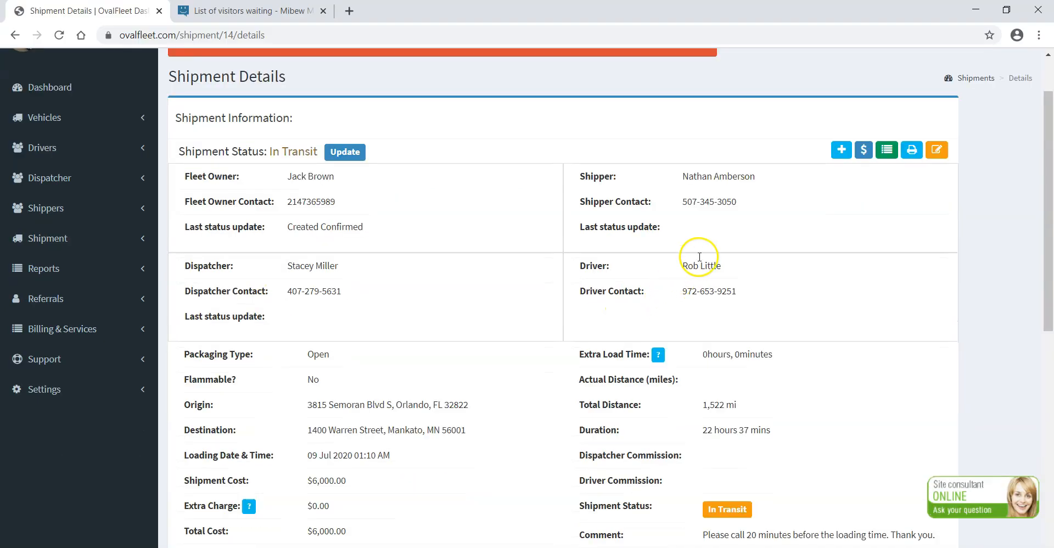
{"action": "left_click", "coordinate": [863, 150]}
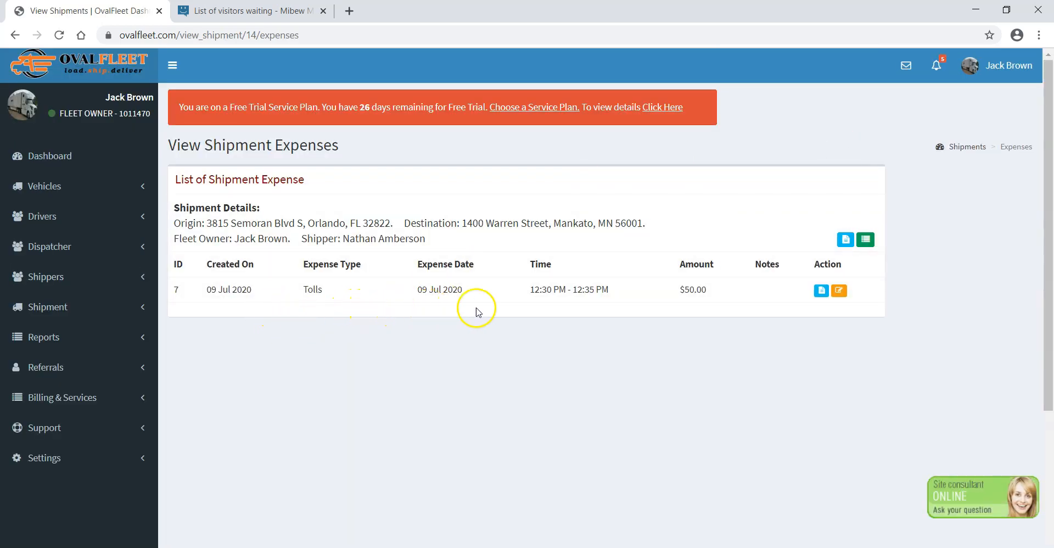
{"action": "left_click", "coordinate": [821, 291]}
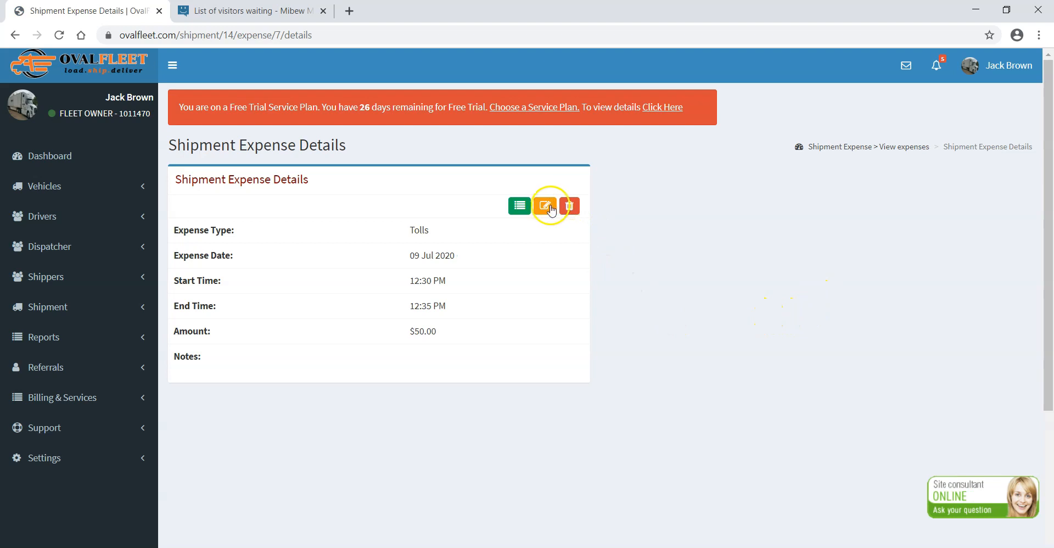
{"action": "left_click", "coordinate": [520, 206]}
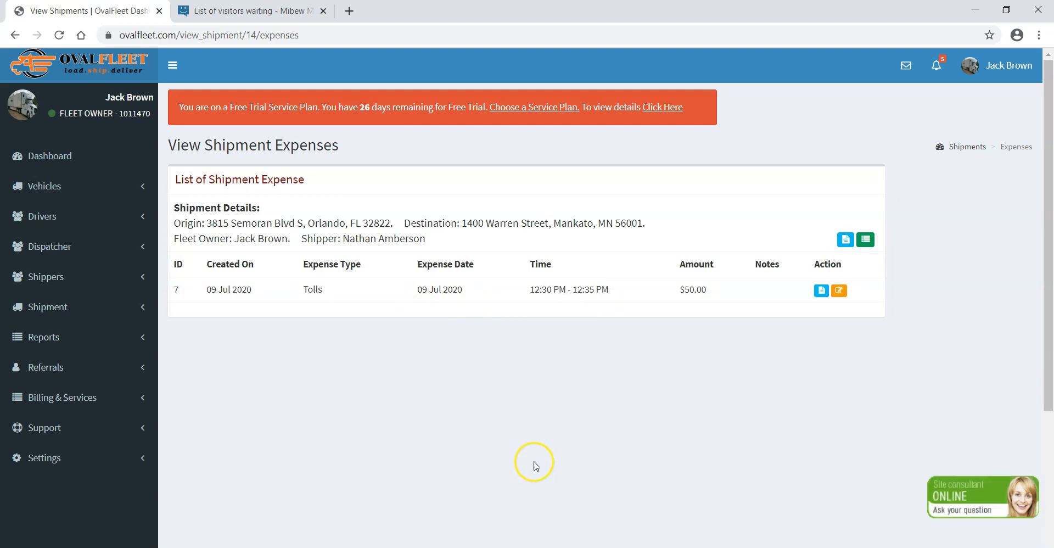
Switch to the driver's browser window with the shipment's expense list.
{"action": "mouse_move", "coordinate": [620, 540]}
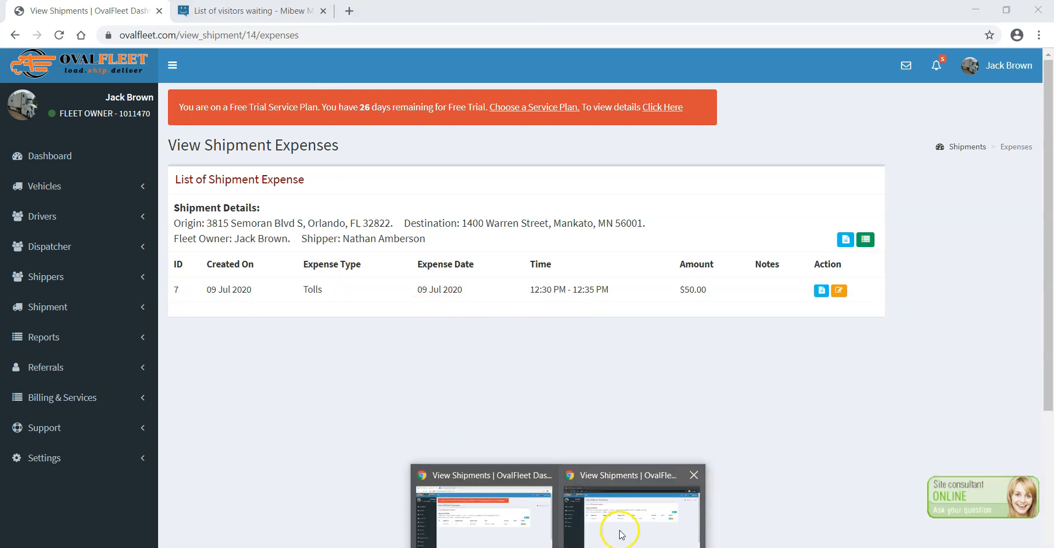
{"action": "left_click", "coordinate": [619, 524]}
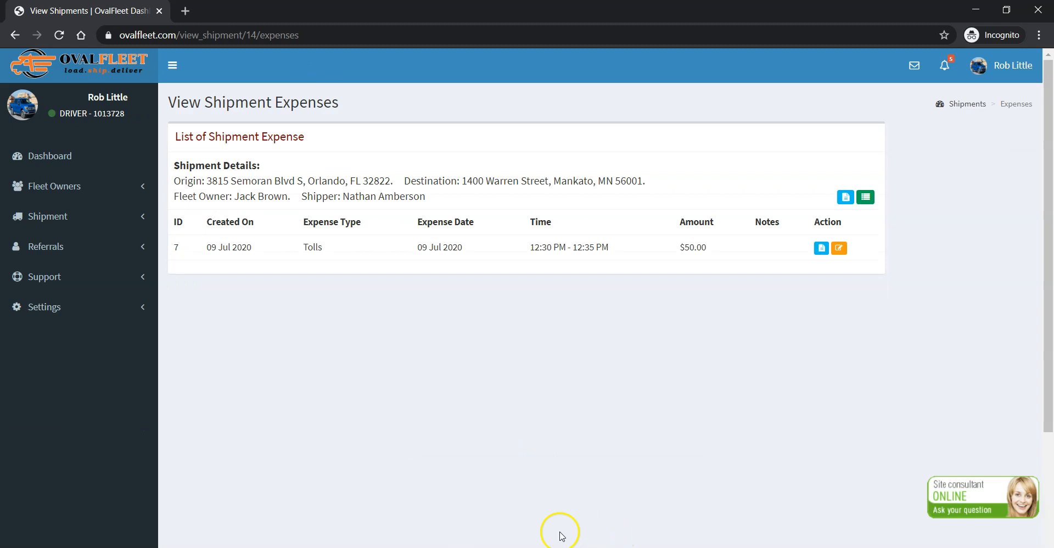